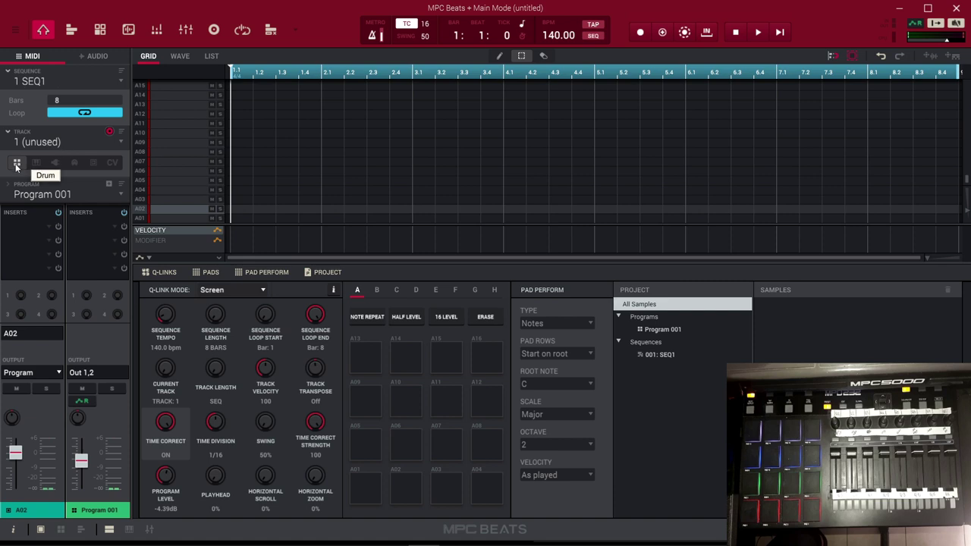
Select pads A01 through A08 one after another in the drum program
click(365, 495)
click(399, 495)
click(443, 493)
click(480, 493)
click(357, 450)
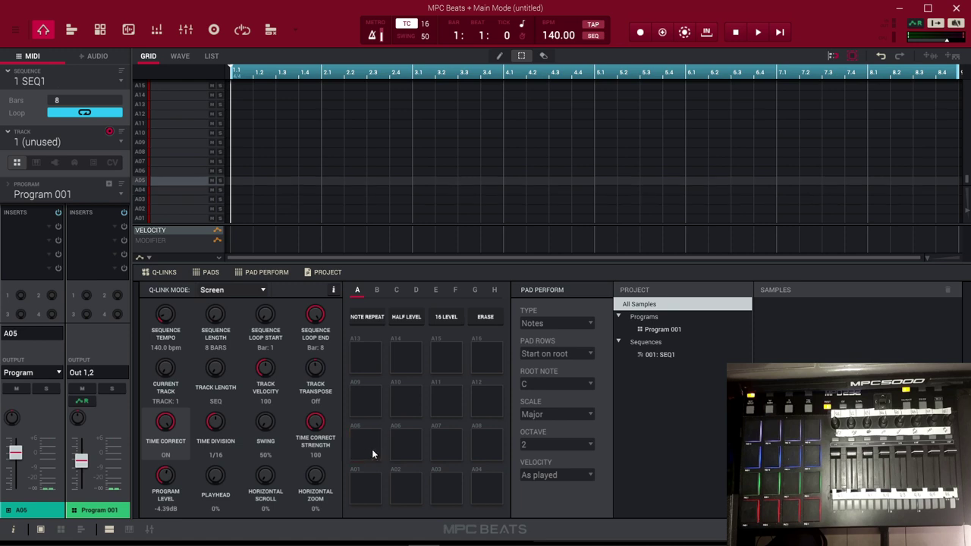
click(398, 455)
click(445, 454)
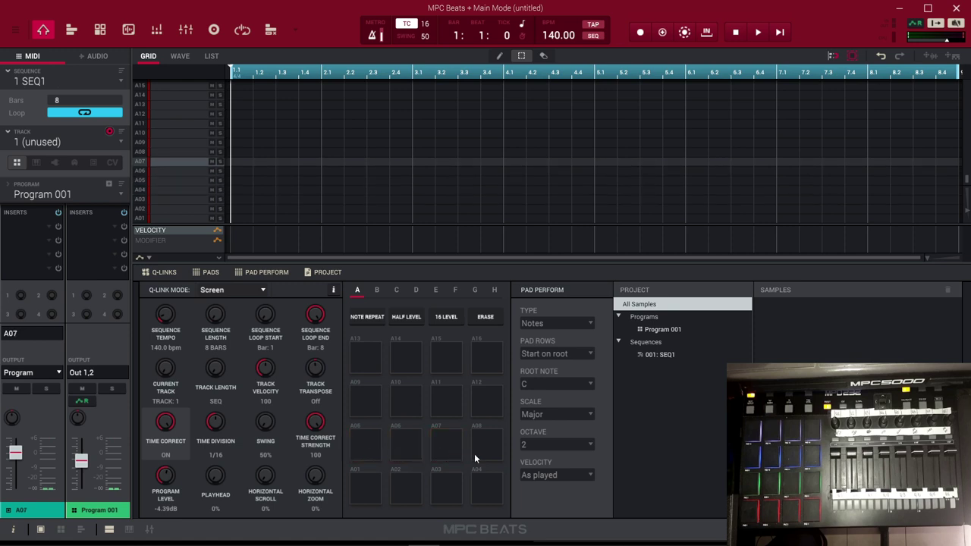
click(475, 455)
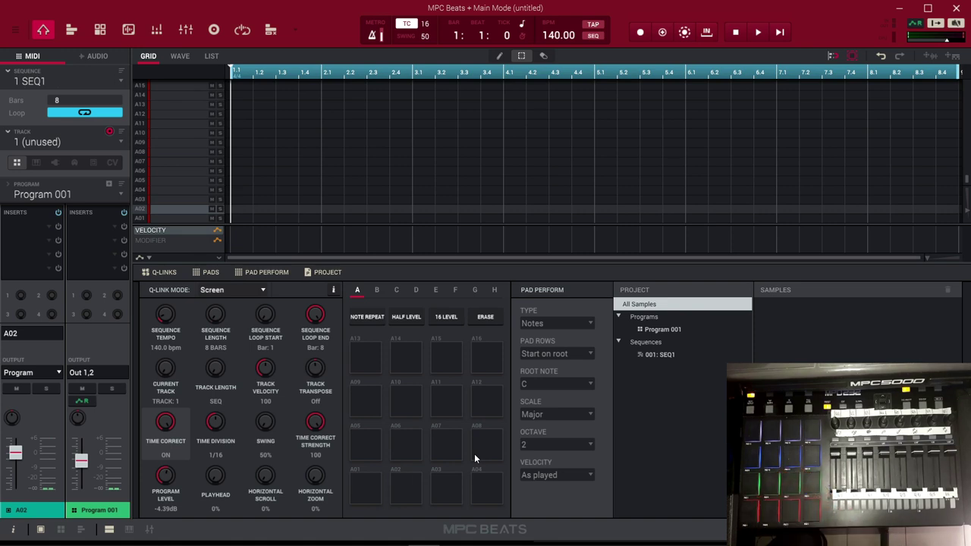
Switch track 1 to a keygroup program and on to a plugin program
click(36, 165)
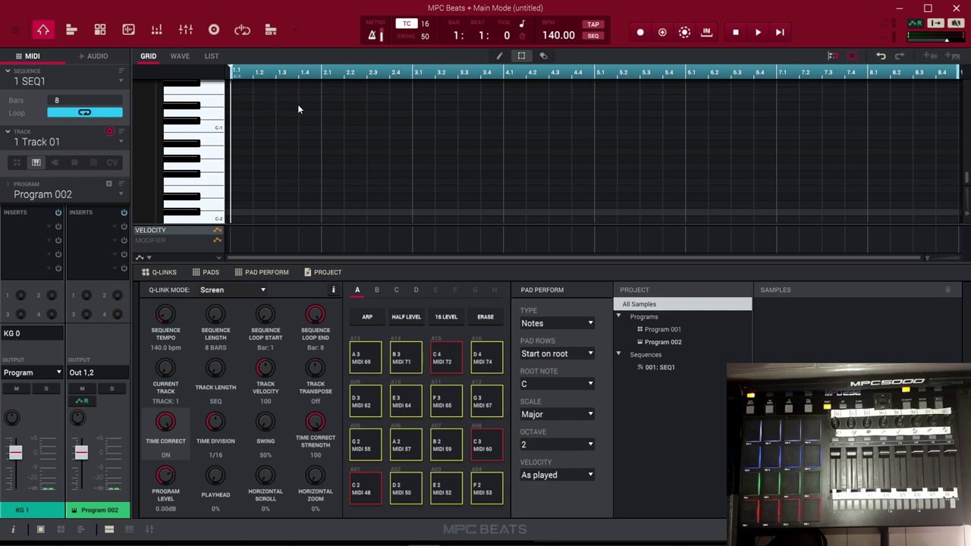
click(55, 162)
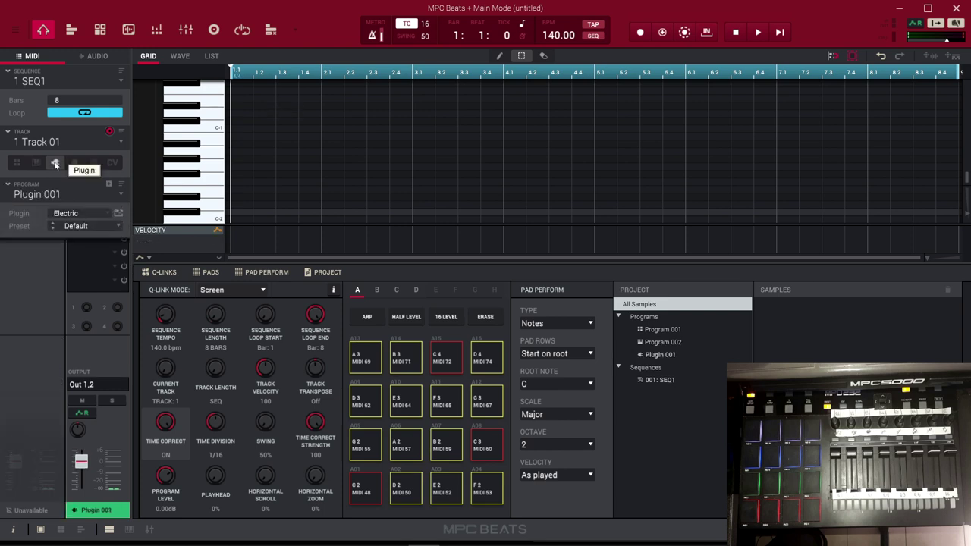
Browse the Akai Professional and VST manufacturer groups in the track's plugin chooser, and close it without changing the plugin
click(107, 216)
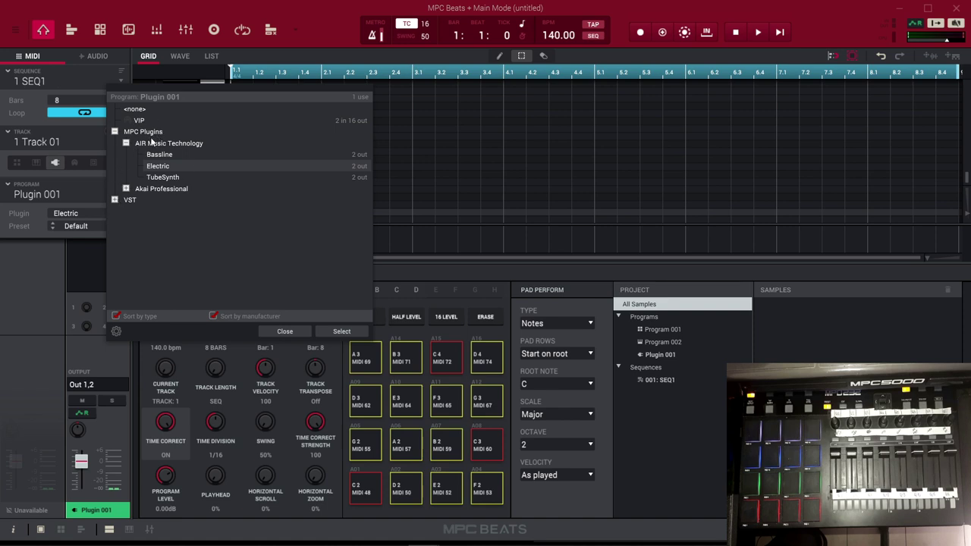
click(125, 189)
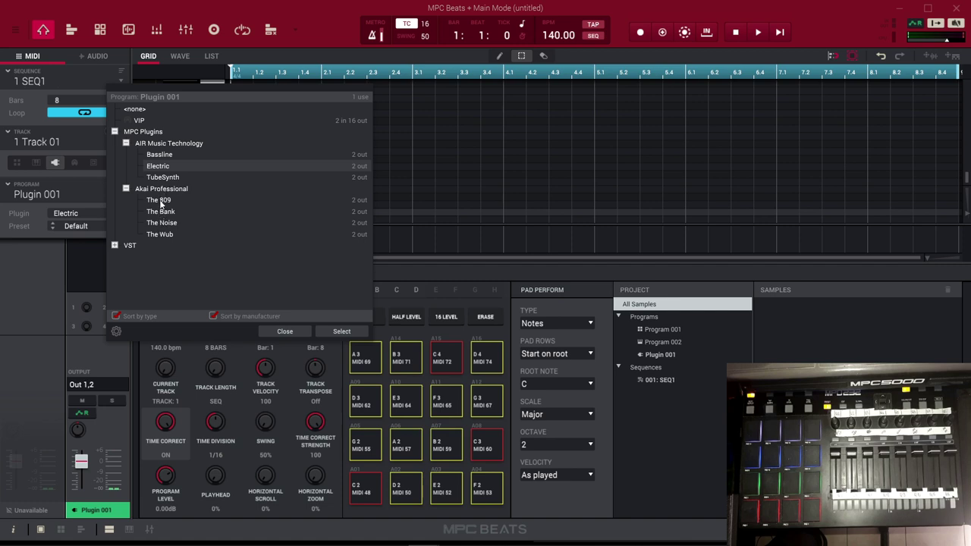
click(115, 245)
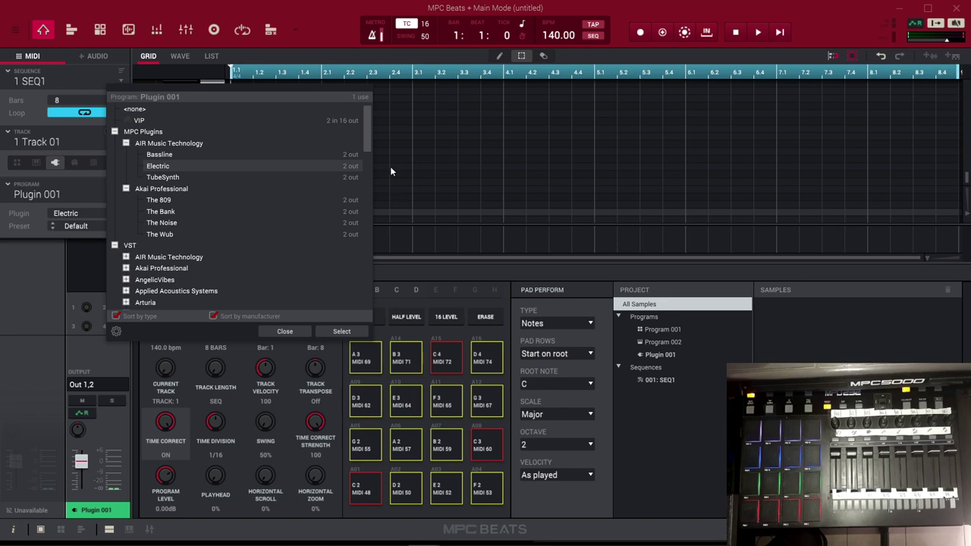
drag(365, 126, 392, 196)
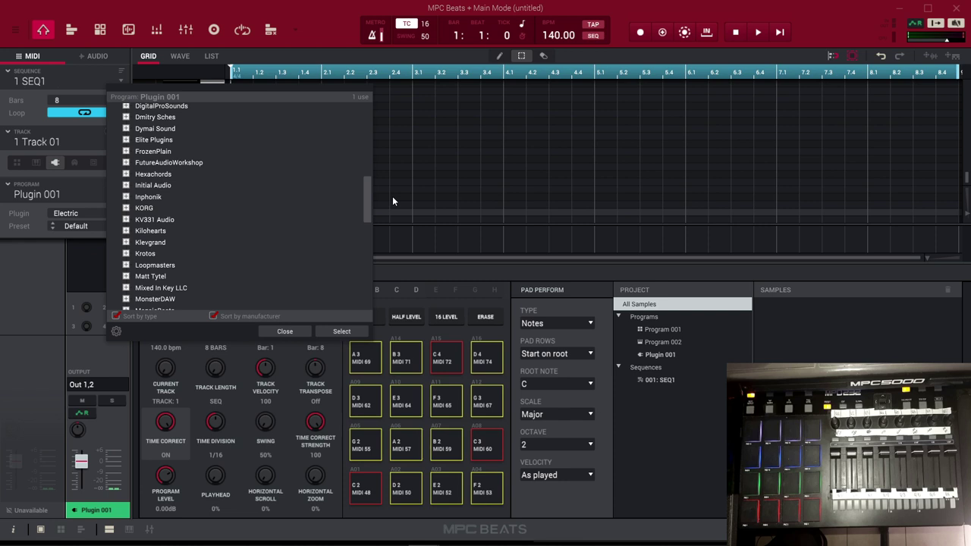
drag(393, 197, 393, 203)
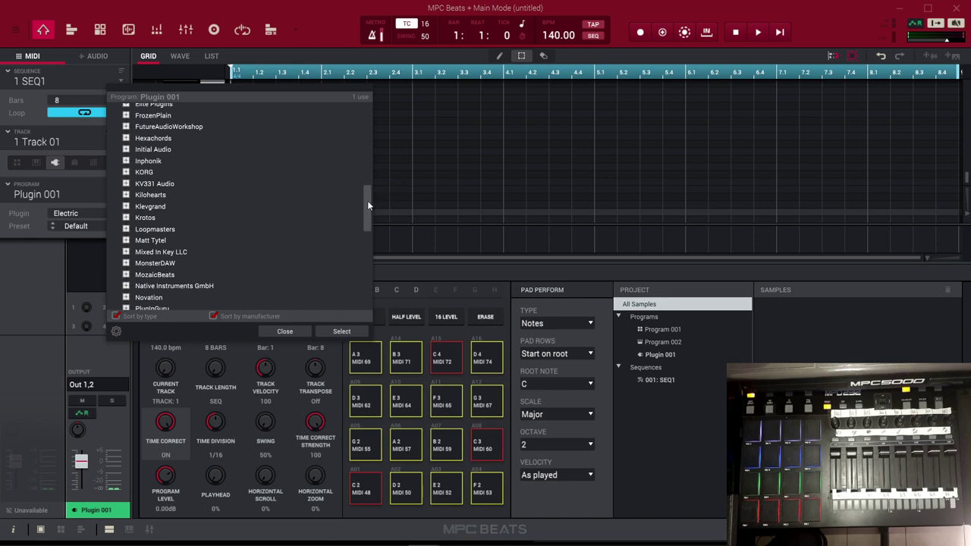
drag(367, 205, 369, 207)
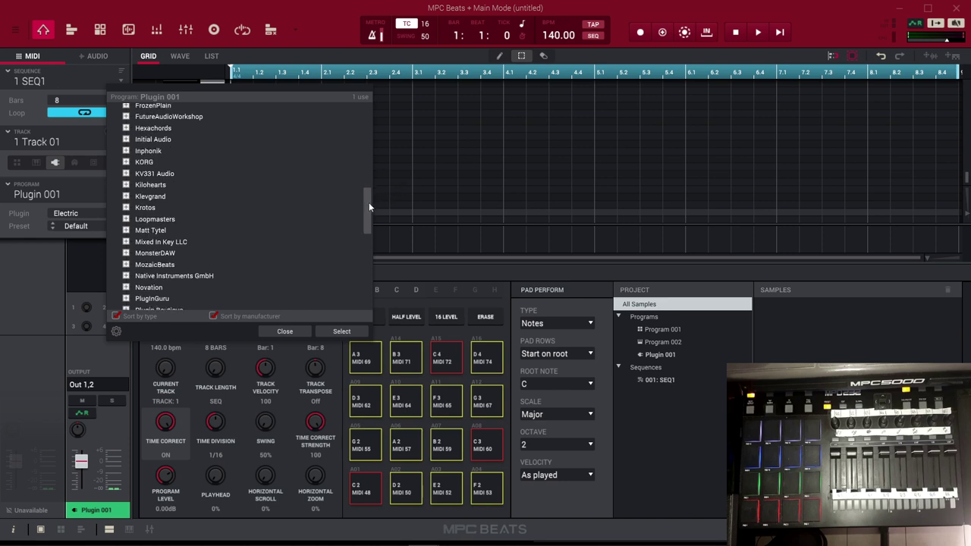
click(285, 331)
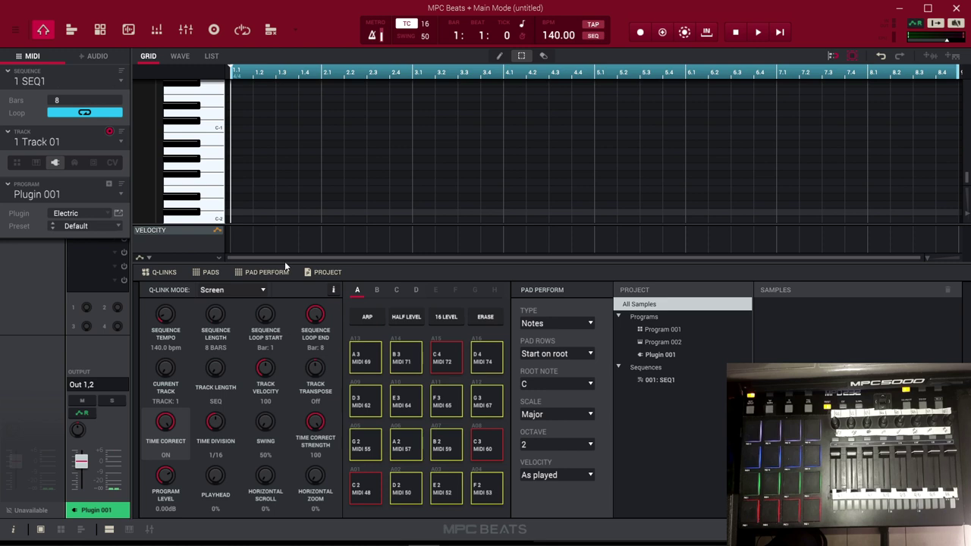
Open the Plugin Manager and examine the list of installed plugins from the first entries down to the AIR Music Technology effects
click(16, 30)
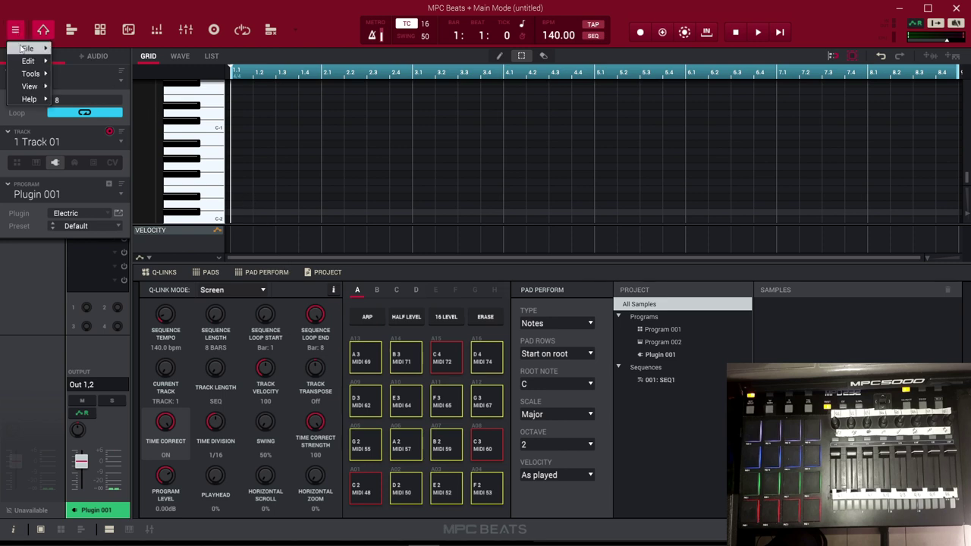
mouse_move(28, 62)
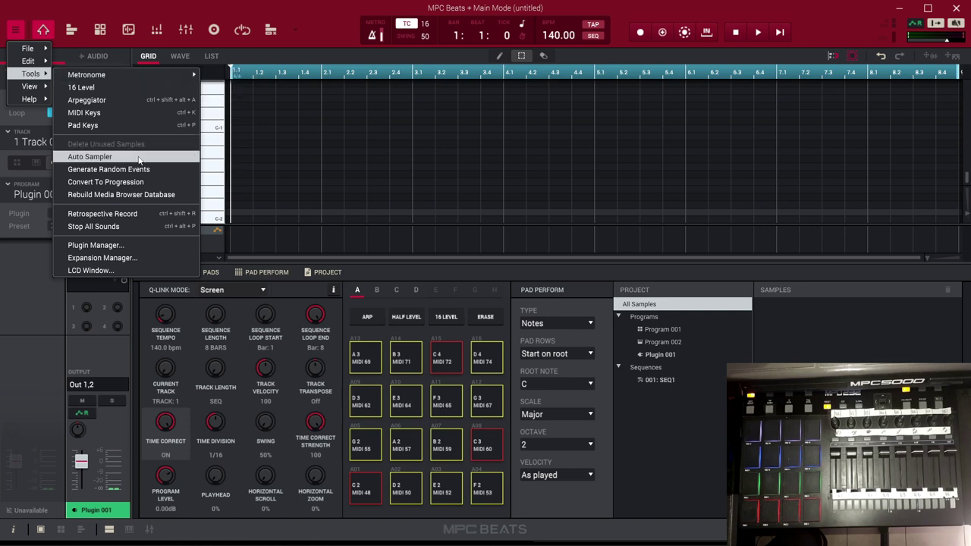
click(94, 245)
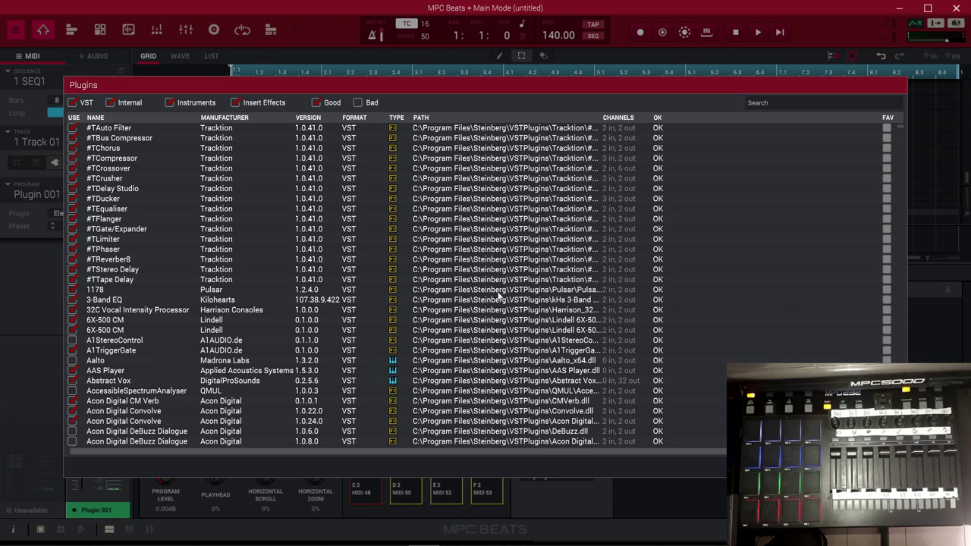
click(117, 280)
key(Down)
key(Down)
key(Down)
key(Down)
key(Down)
key(Down)
key(Down)
key(Down)
key(Down)
key(Down)
key(Down)
key(Down)
key(Down)
key(Down)
key(Down)
key(Down)
key(Down)
key(Down)
key(Down)
key(Down)
key(Down)
key(Down)
key(Down)
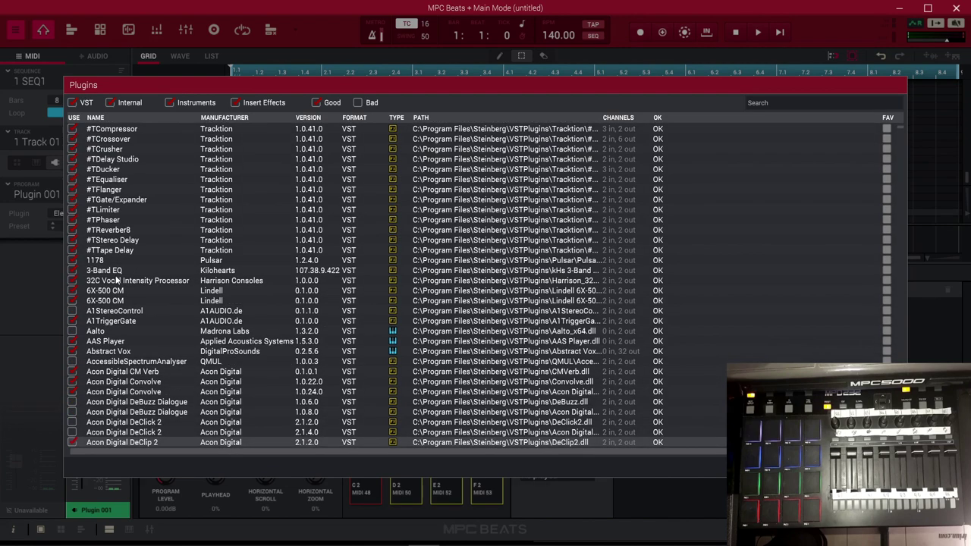
key(Down)
key(Down)
key(Down)
key(Down)
key(Down)
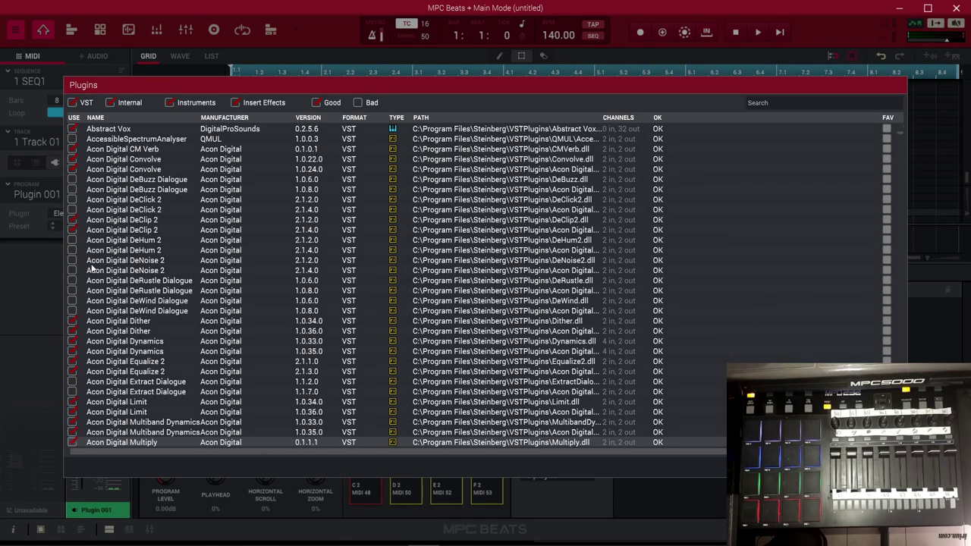
key(Down)
key(Down)
key(Down)
key(Down)
key(Down)
key(Down)
key(Down)
key(Down)
key(Down)
key(Down)
key(Down)
key(Down)
key(Down)
key(Down)
key(Down)
key(Down)
key(Down)
key(Down)
key(Down)
key(Down)
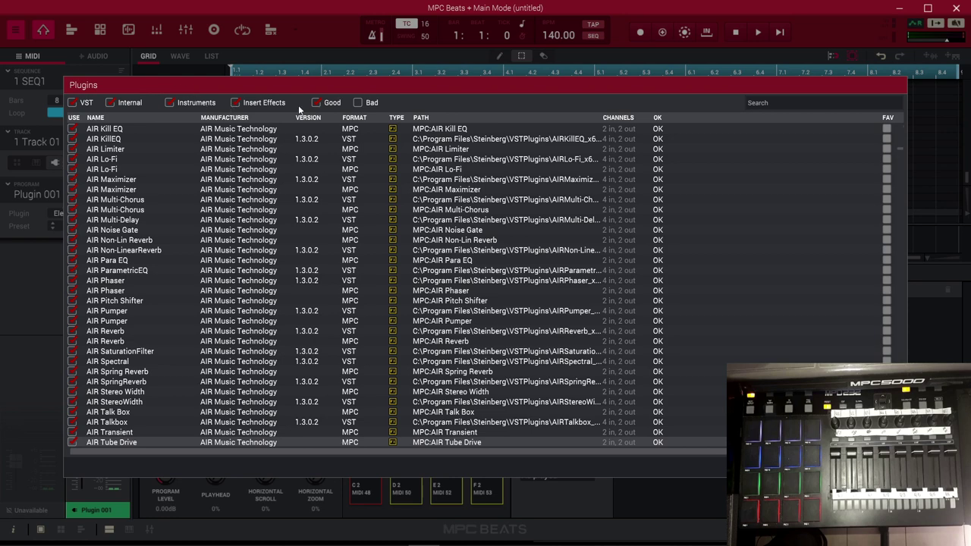
Filter the plugin list to Bad plugins only, look through the entries, and return to showing only Good plugins
click(358, 102)
click(315, 103)
click(234, 102)
click(235, 102)
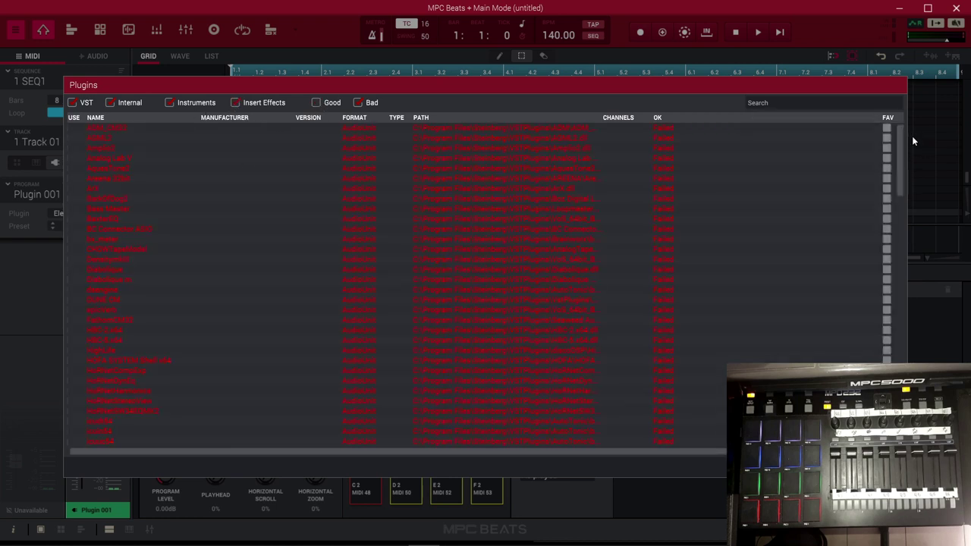
drag(901, 138, 946, 342)
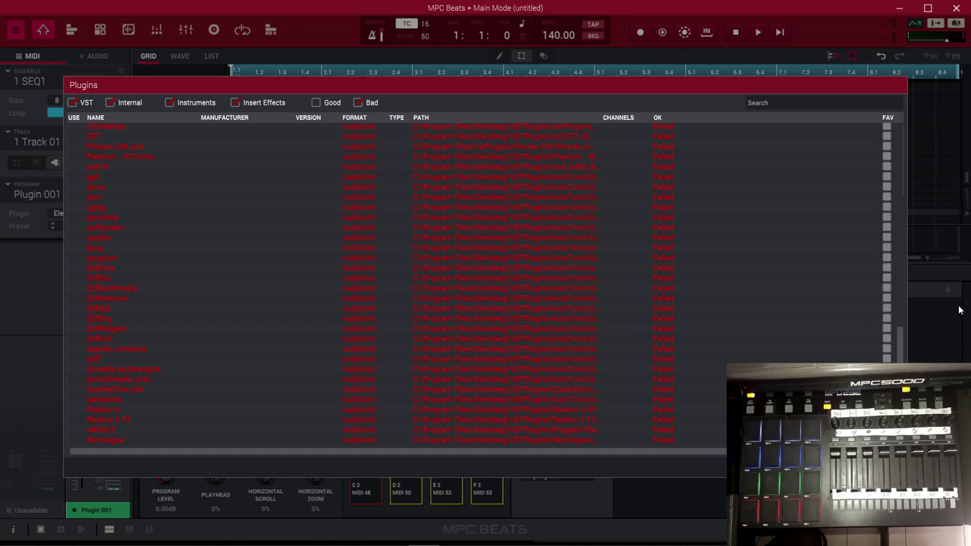
drag(902, 391, 878, 91)
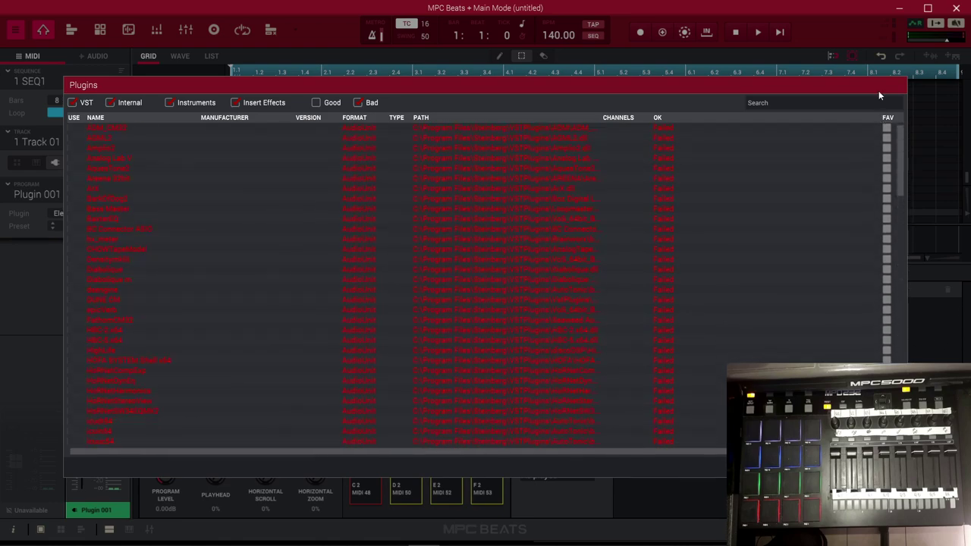
click(316, 102)
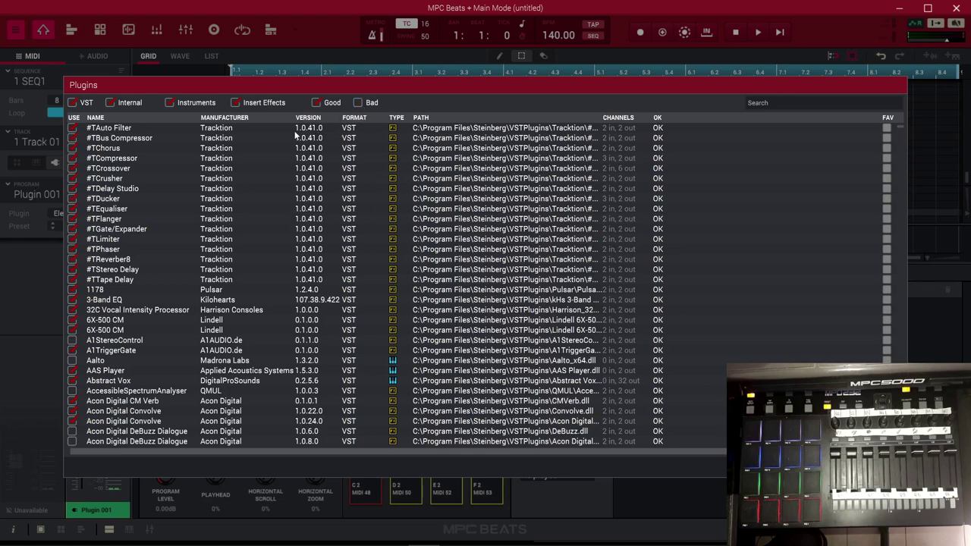
Compare the plugin list filtered to insert effects only with the list filtered to instruments only, ending on insert effects
click(171, 103)
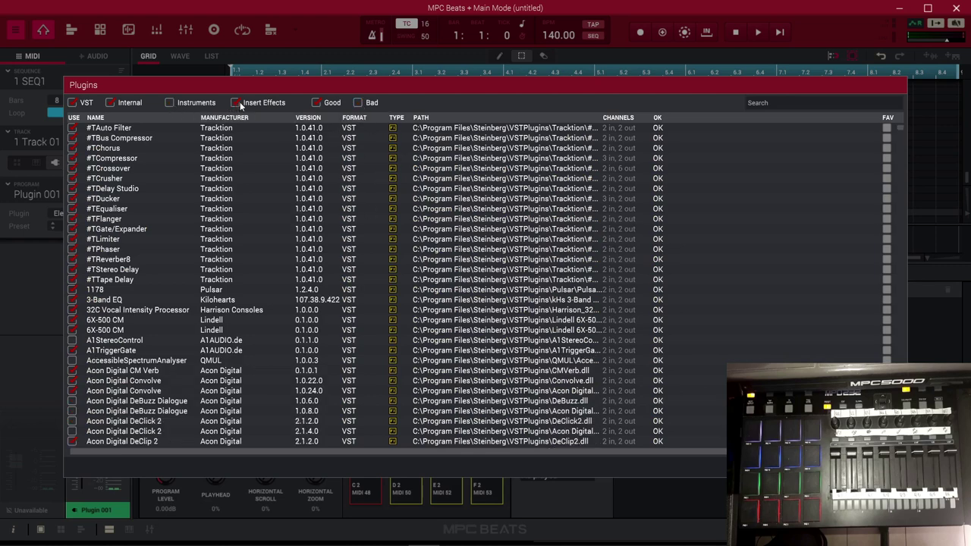
click(238, 103)
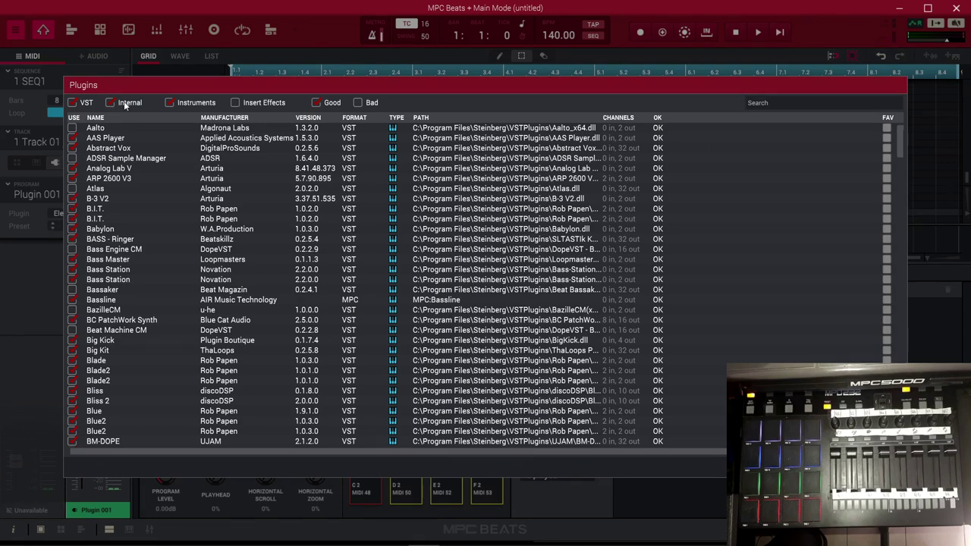
click(170, 102)
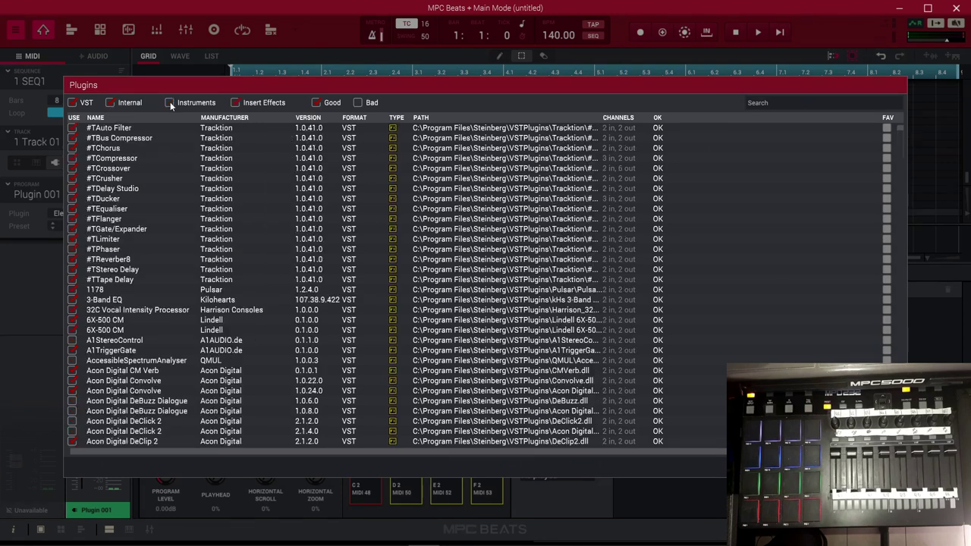
View only the internal insert effects, and change the filter to show only VST insert effects
click(74, 102)
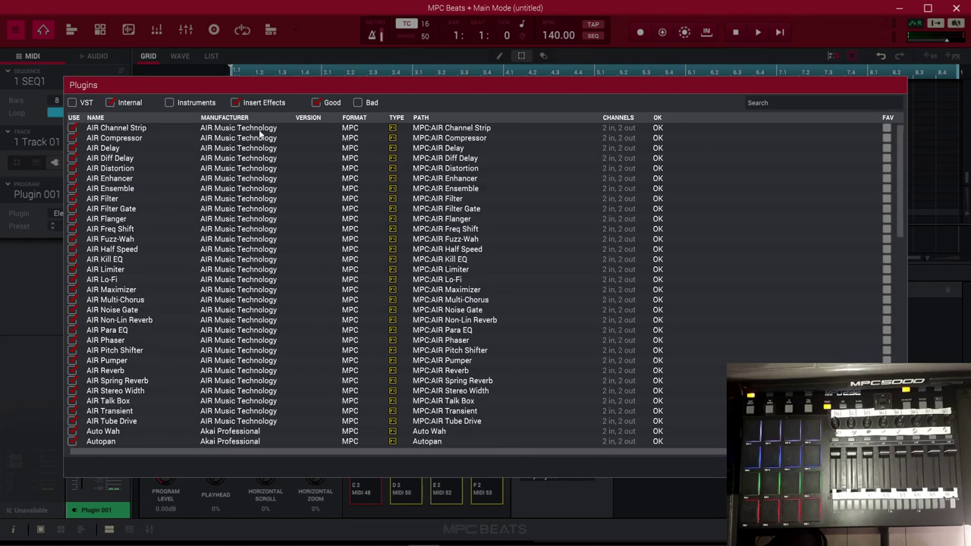
mouse_move(899, 138)
mouse_down()
mouse_move(903, 345)
mouse_move(899, 128)
mouse_up()
click(74, 101)
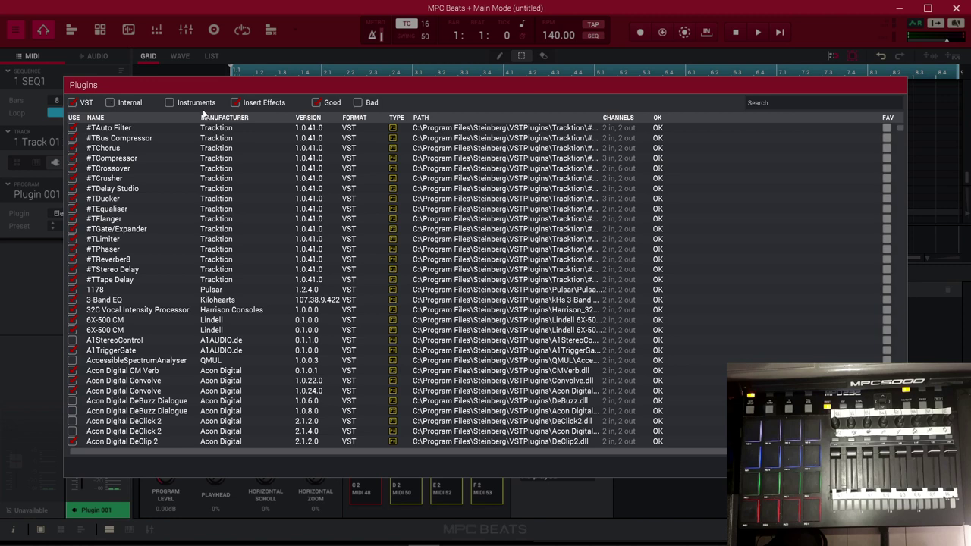
Include instruments in the VST list, review them without insert effects, and close the Plugin Manager with both types shown
click(170, 103)
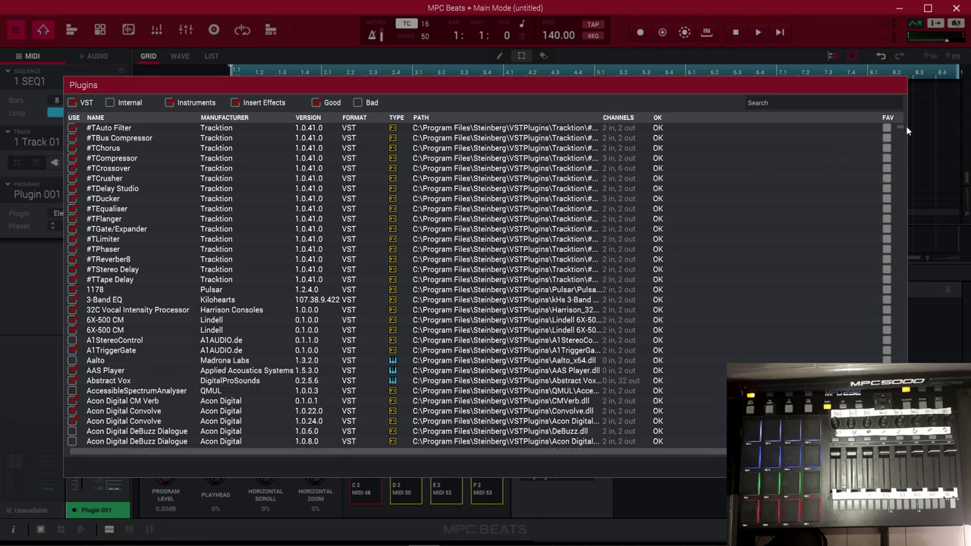
drag(900, 126, 906, 164)
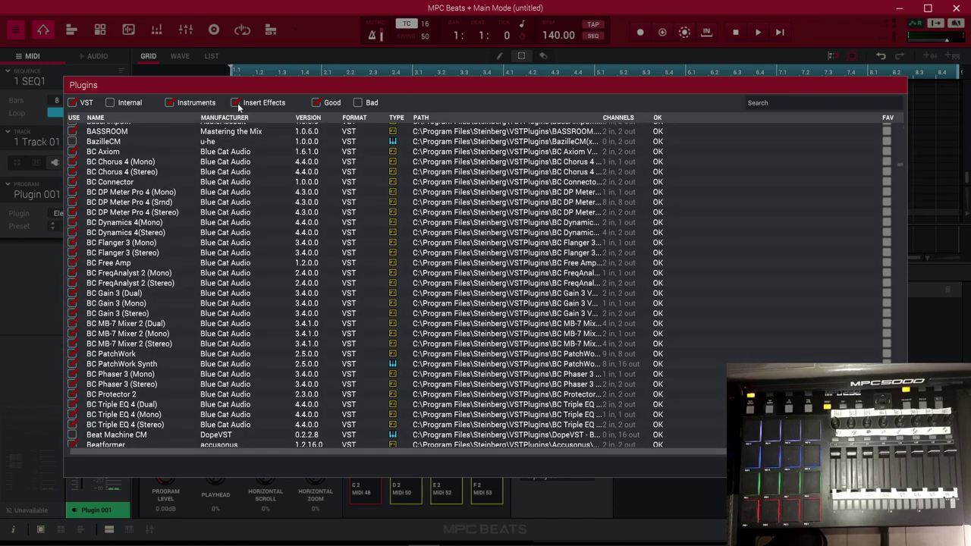
click(236, 103)
drag(903, 135, 910, 215)
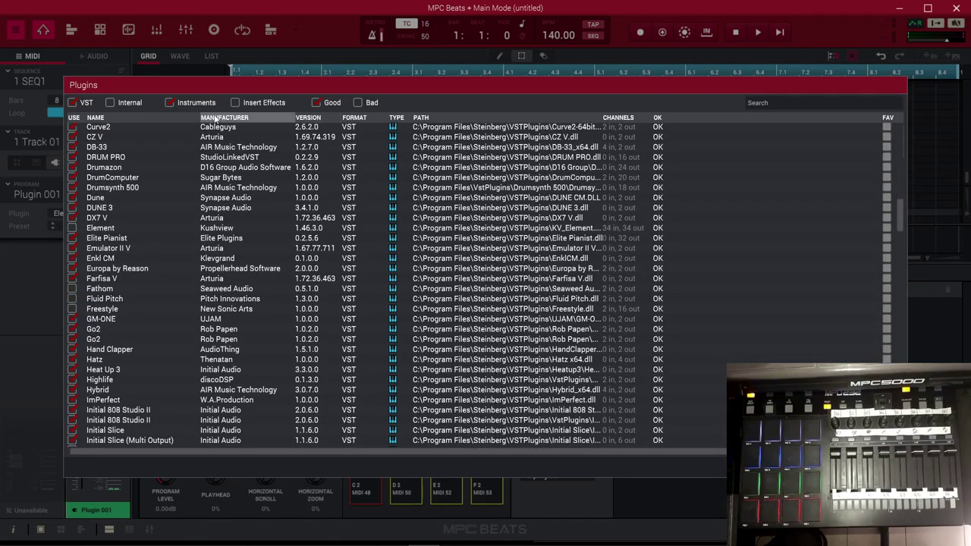
click(235, 102)
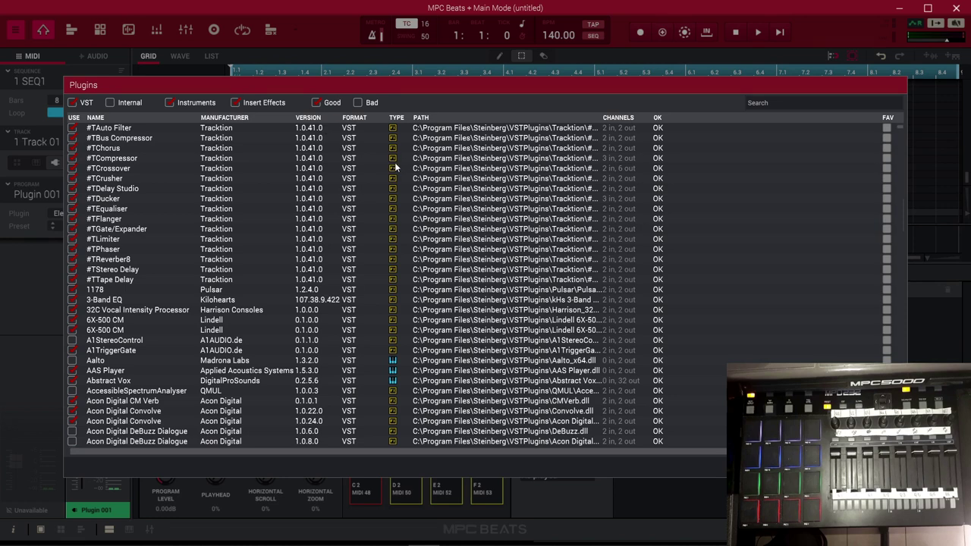
click(869, 465)
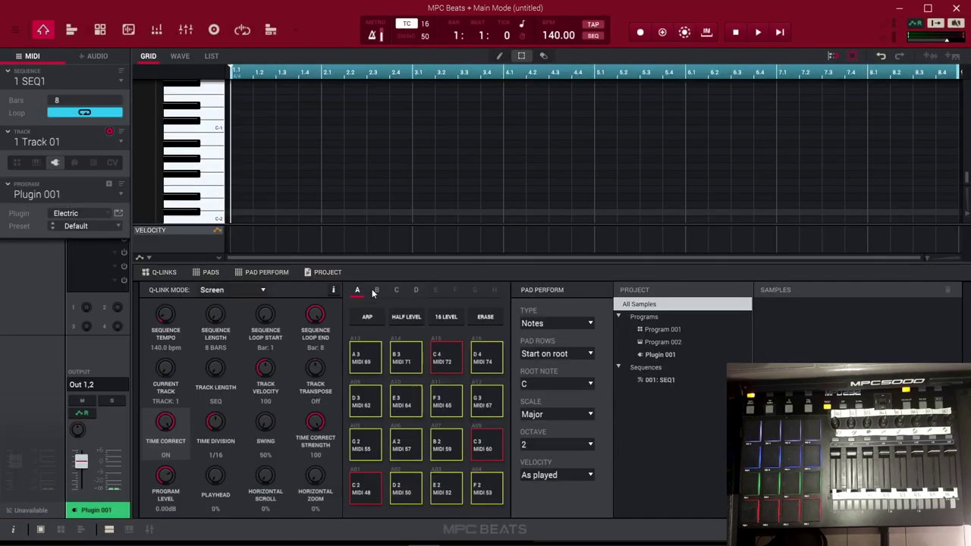
Load the VST instrument Hybrid from AIR Music Technology into the Plugin 001 program
click(107, 216)
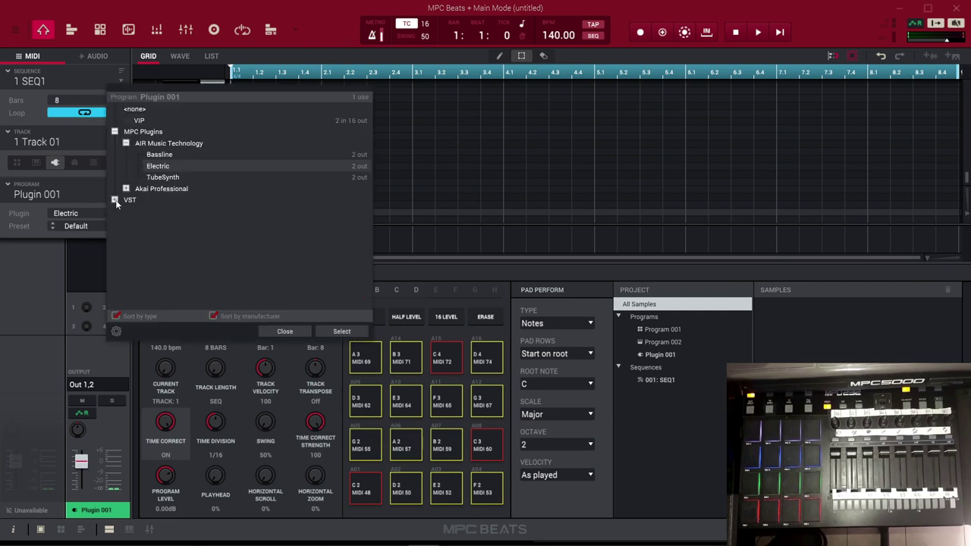
click(115, 199)
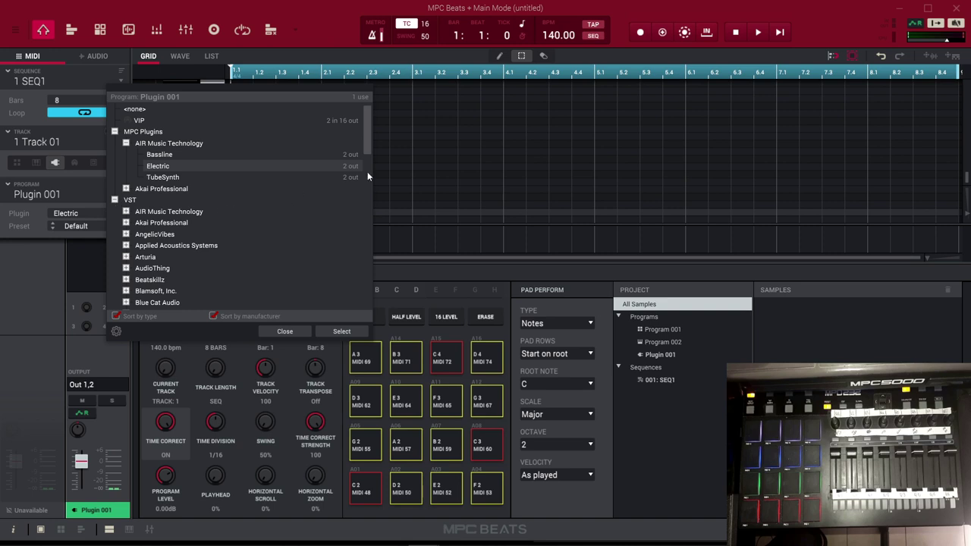
click(126, 212)
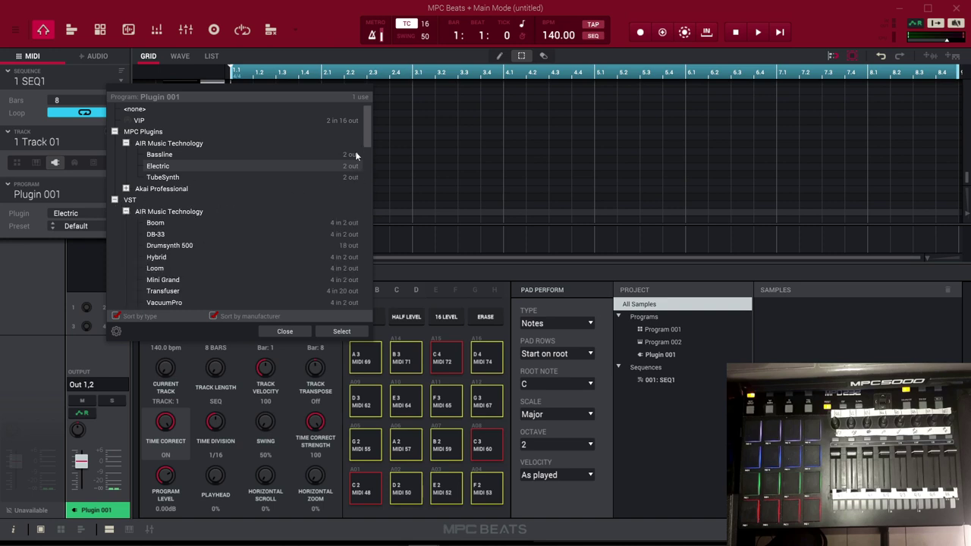
drag(367, 128, 372, 146)
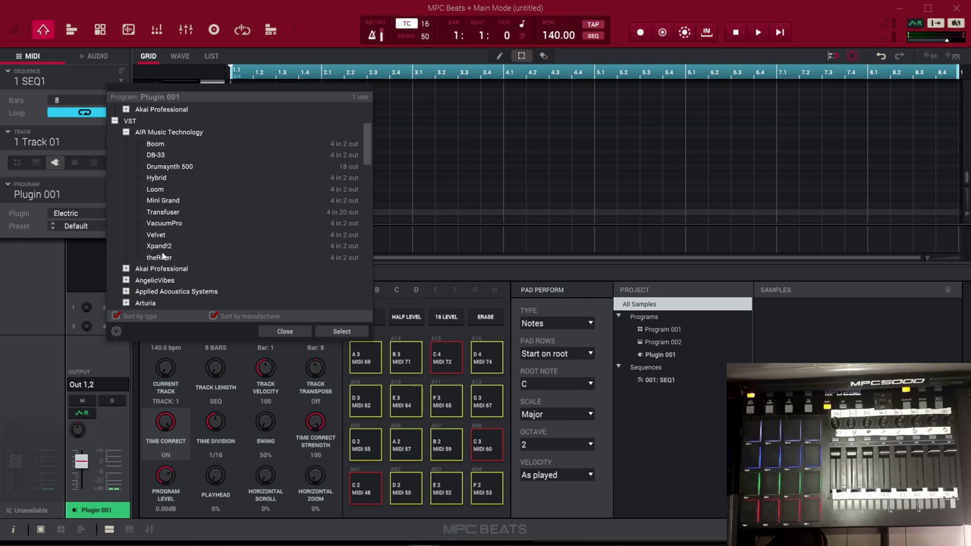
click(160, 179)
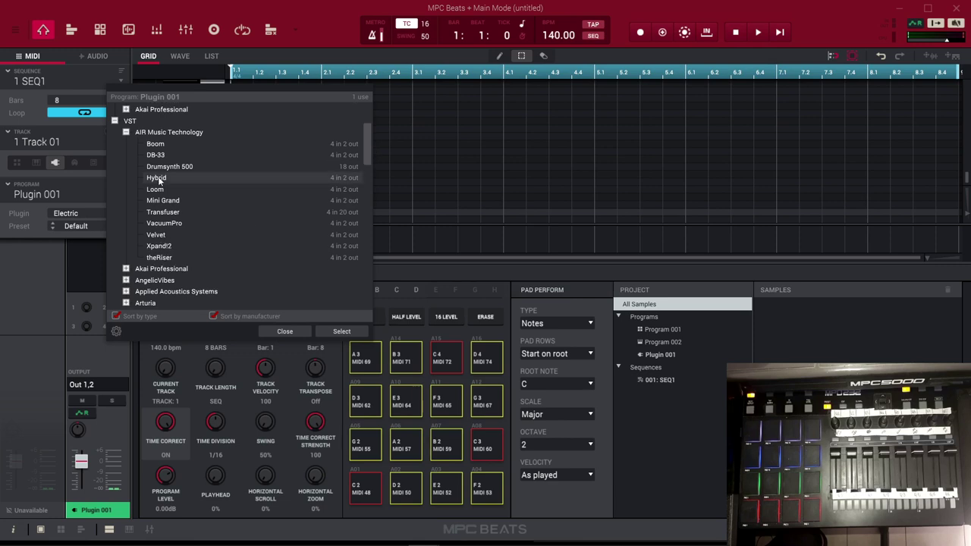
click(328, 331)
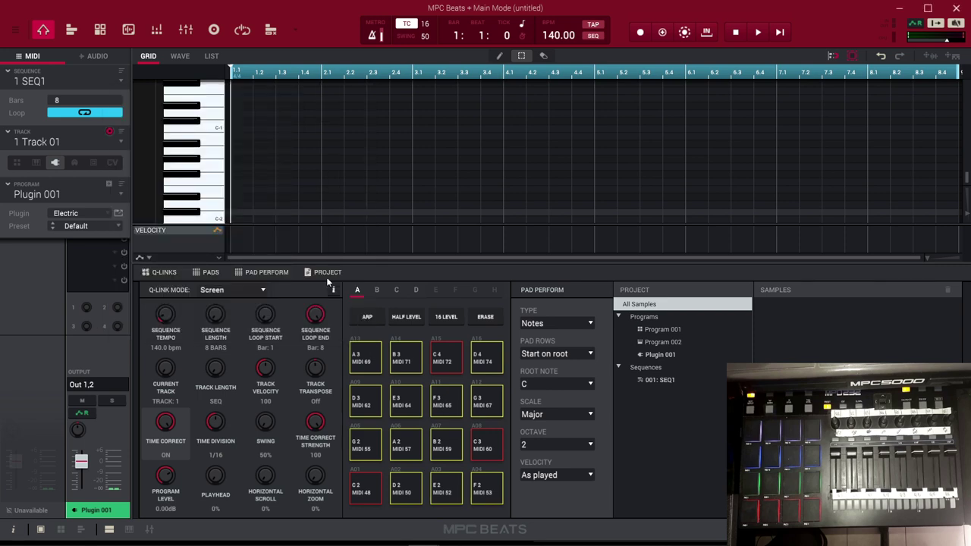
Open Hybrid's own editor window, move it fully into view to look at it, and close it again
click(118, 214)
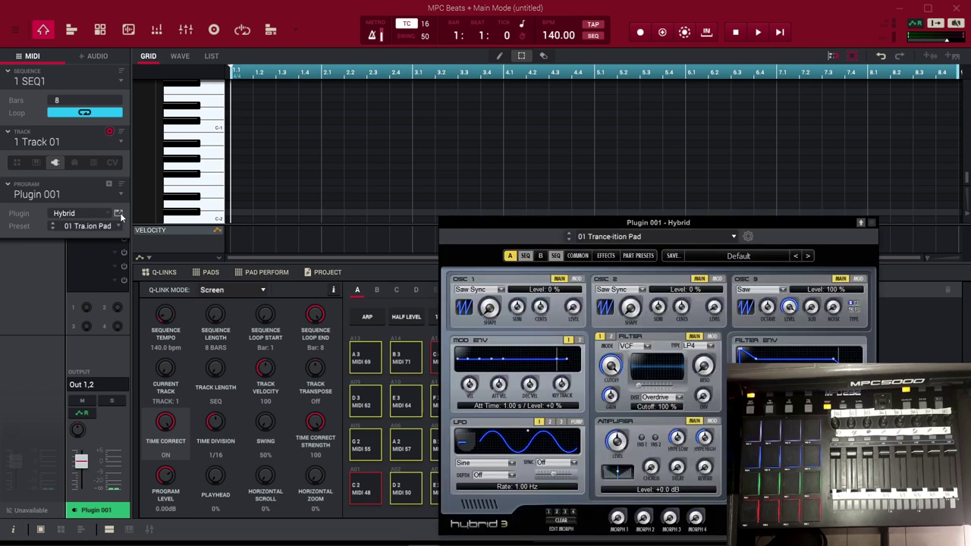
drag(548, 225, 401, 45)
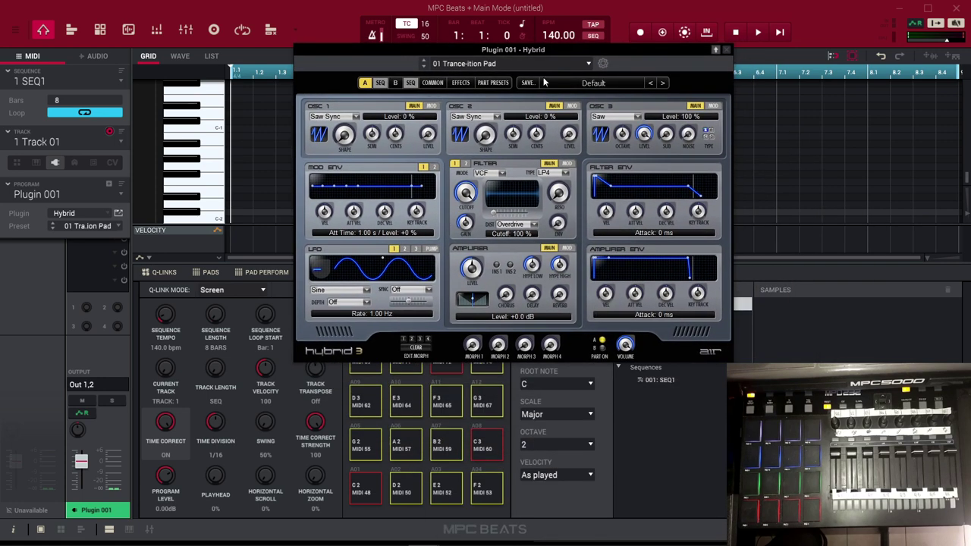
click(726, 49)
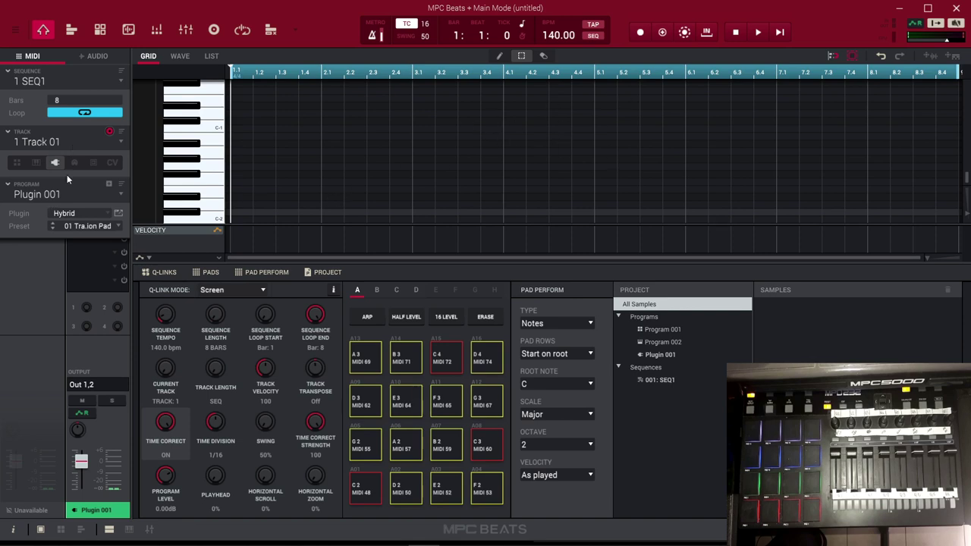
Switch Track 01 to a drum program, and look at the Track View and Program Edit before returning to Main Mode
click(17, 164)
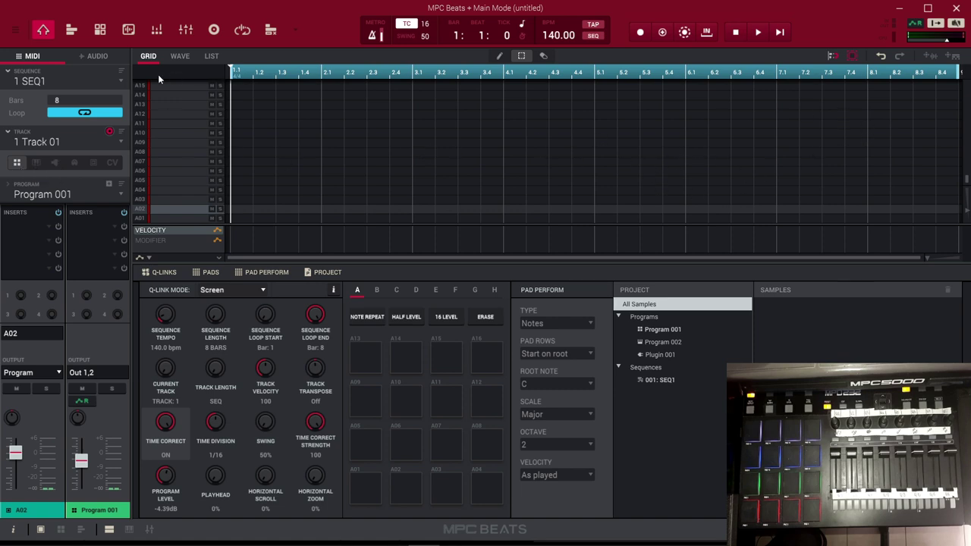
click(70, 32)
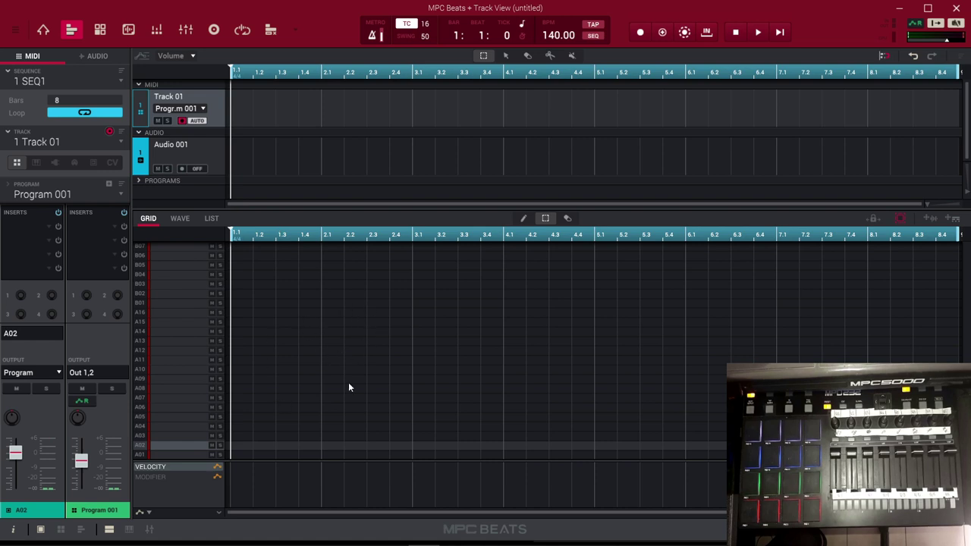
click(99, 31)
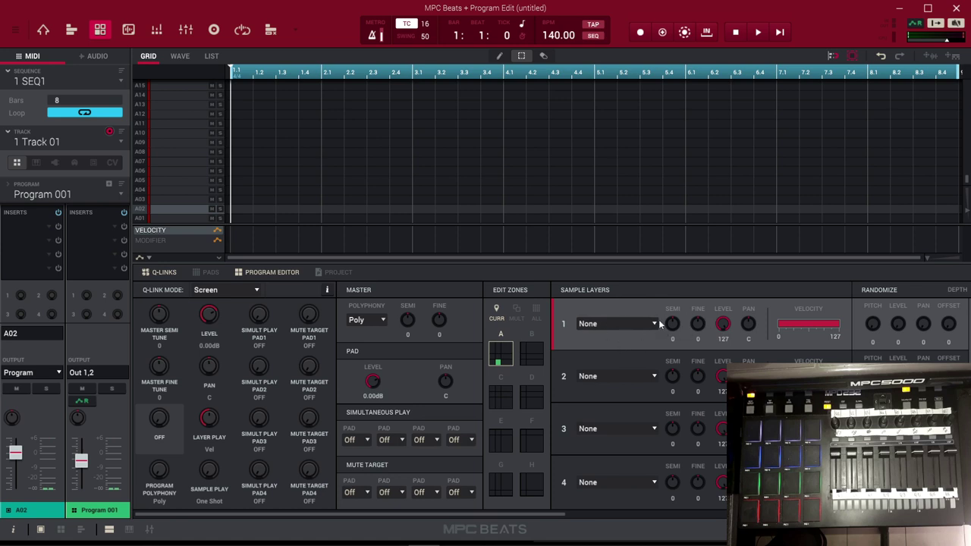
click(14, 30)
click(47, 31)
click(43, 30)
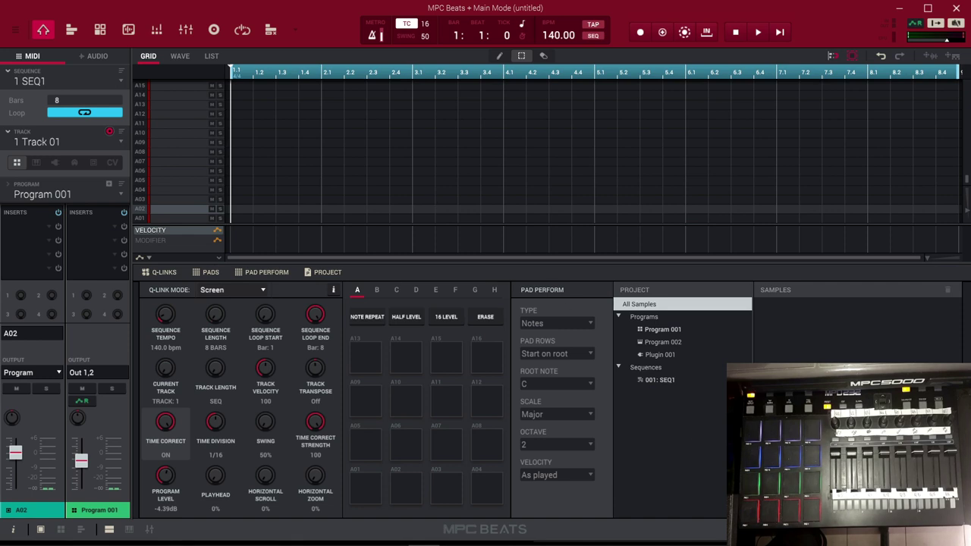
Show the expansion browser, look through several expansions, and list only the Kit-type programs of MPC Beats Producer Kits
click(955, 529)
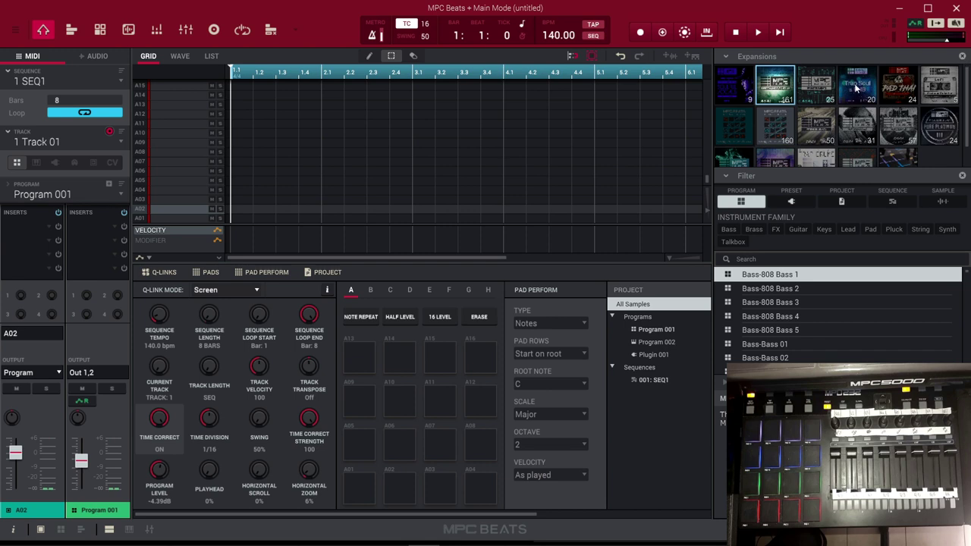
click(730, 135)
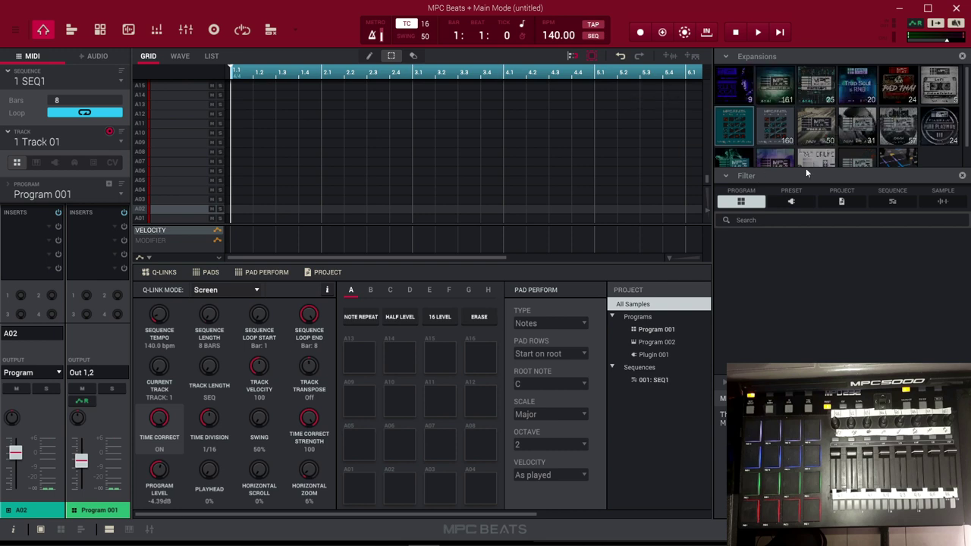
scroll(968, 106, down, 1)
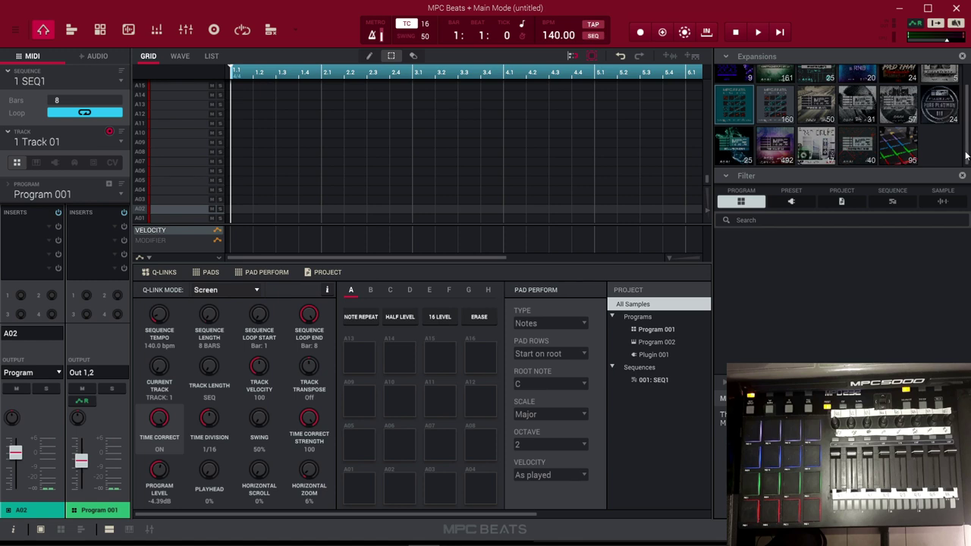
scroll(739, 117, up, 1)
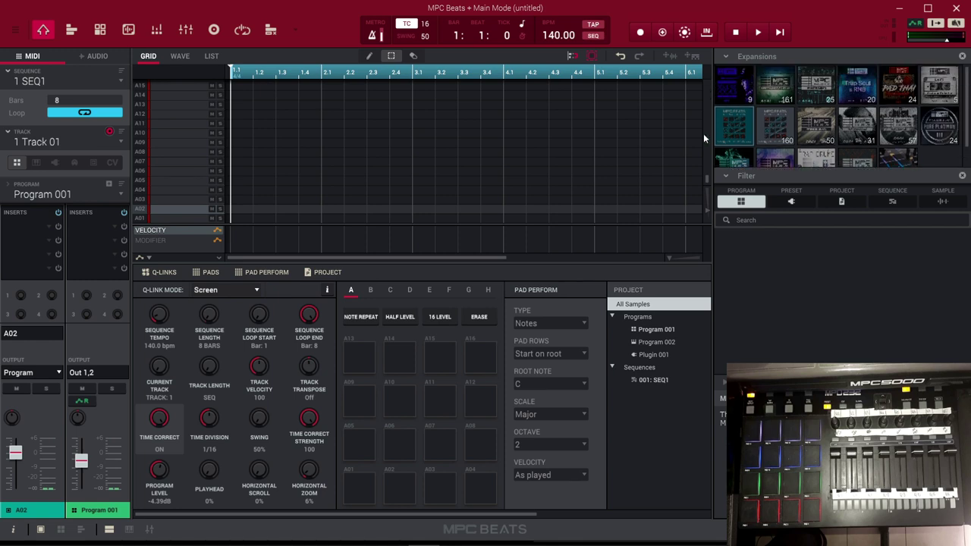
click(734, 134)
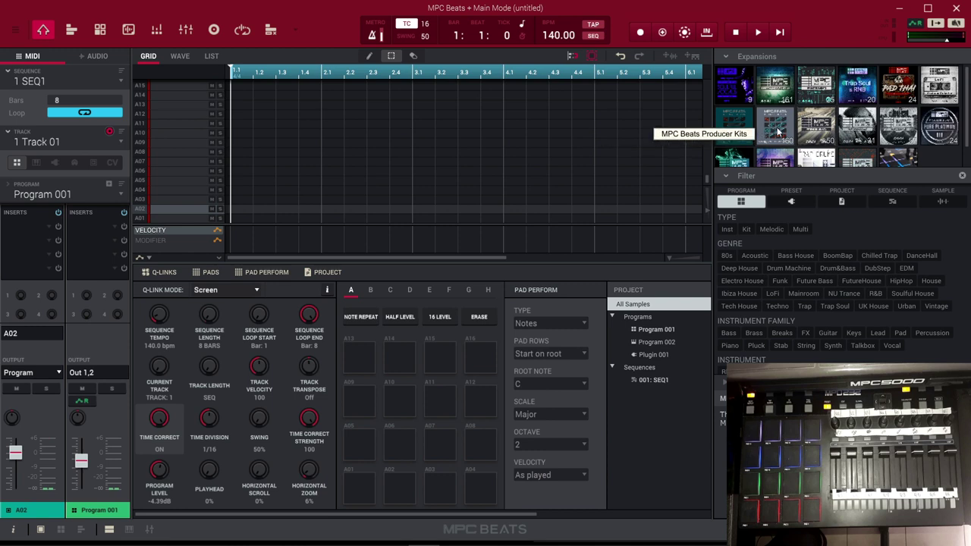
click(818, 88)
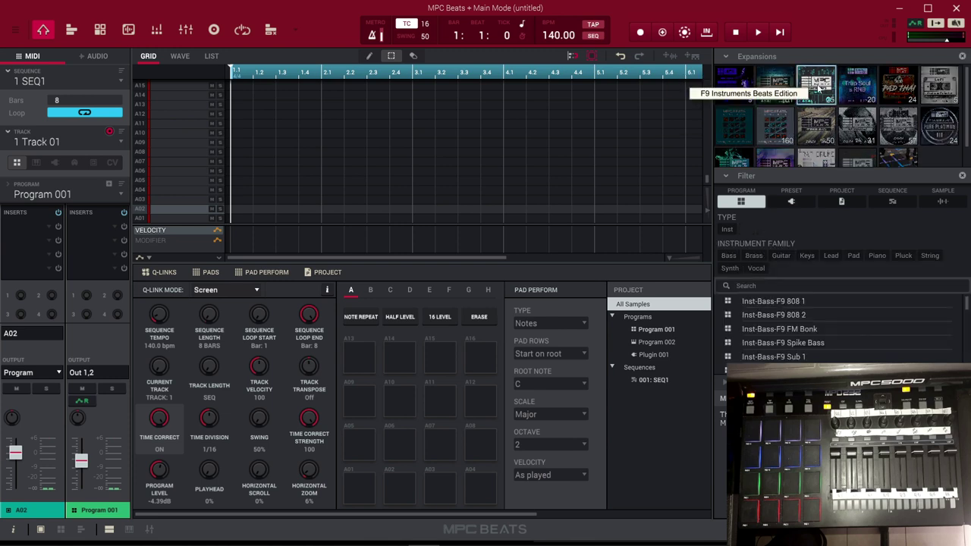
click(789, 140)
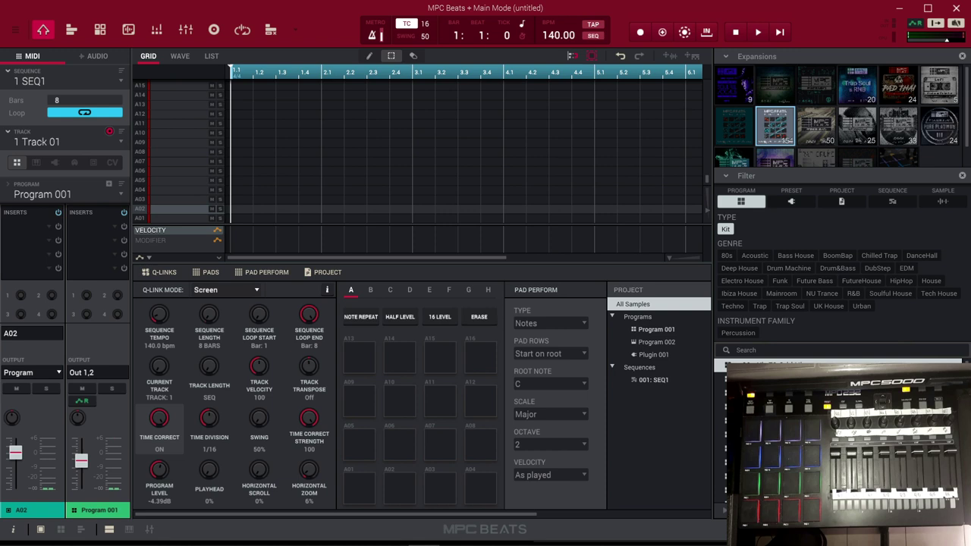
Audition the kits in MPC Beats Producer Kits one by one, working down from the first entries to the HipHop kits
key(Down)
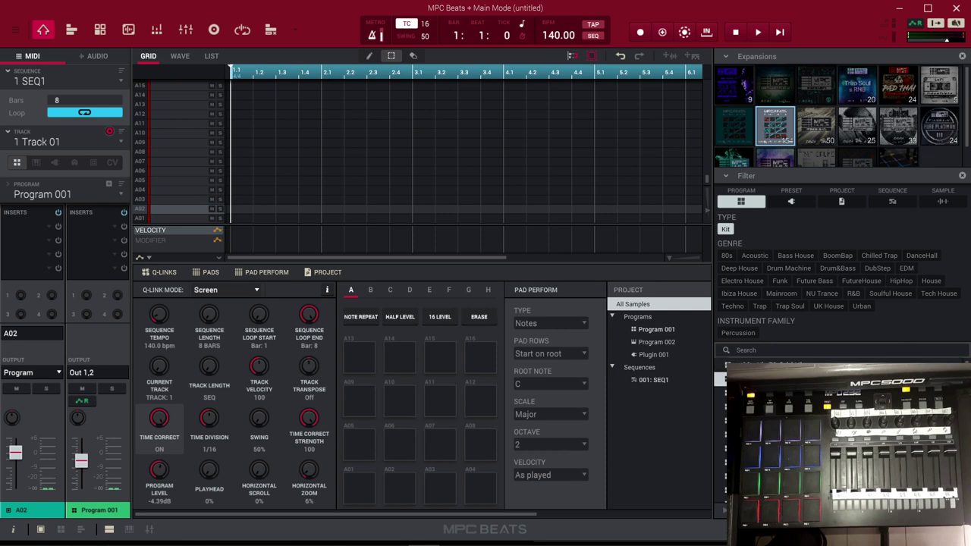
key(Down)
key(Down)
key(Down)
key(Down)
key(Down)
key(Down)
key(Down)
key(Up)
key(Up)
key(Up)
key(Up)
key(Up)
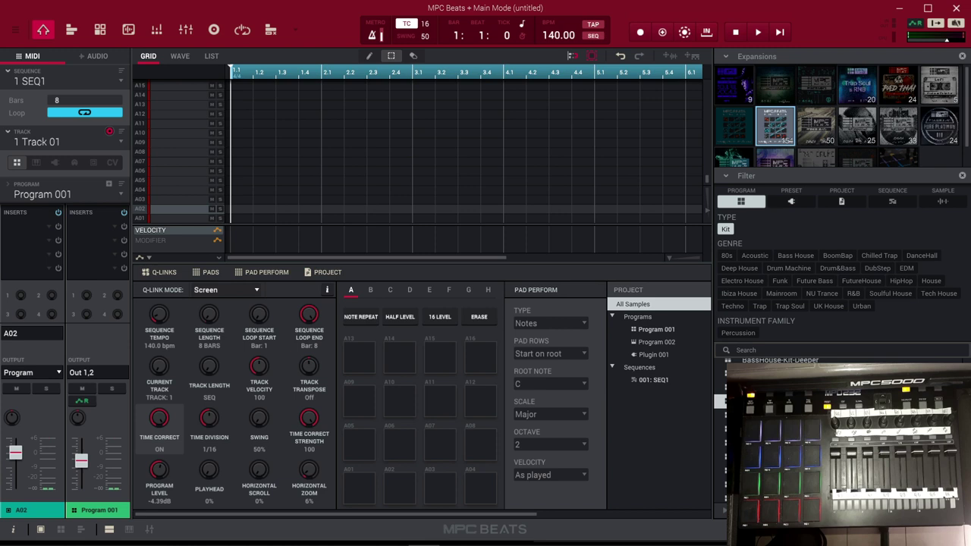
key(Down)
key(Down)
key(Down)
key(Down)
key(Down)
key(Down)
scroll(841, 433, down, 4)
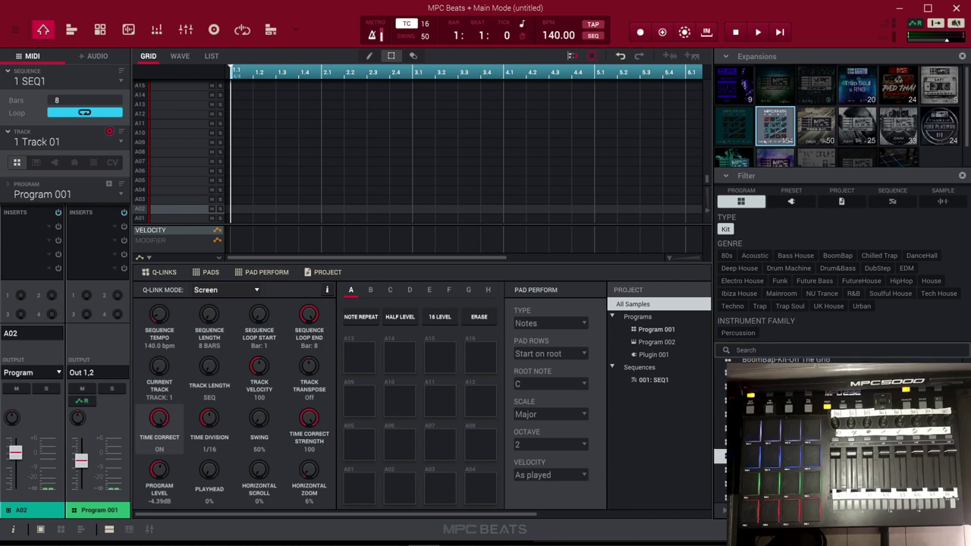
key(Down)
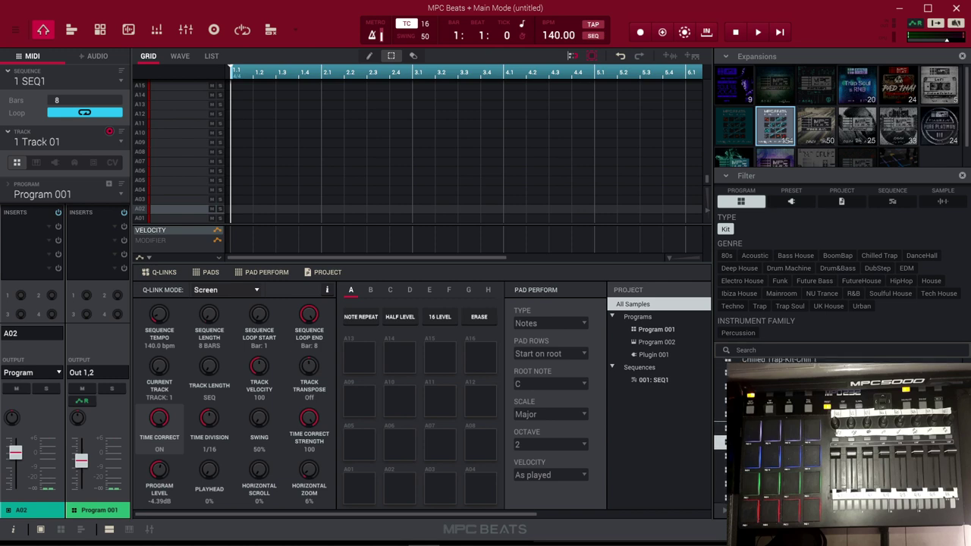
key(Down)
key(Down)
scroll(838, 436, down, 7)
scroll(759, 417, down, 3)
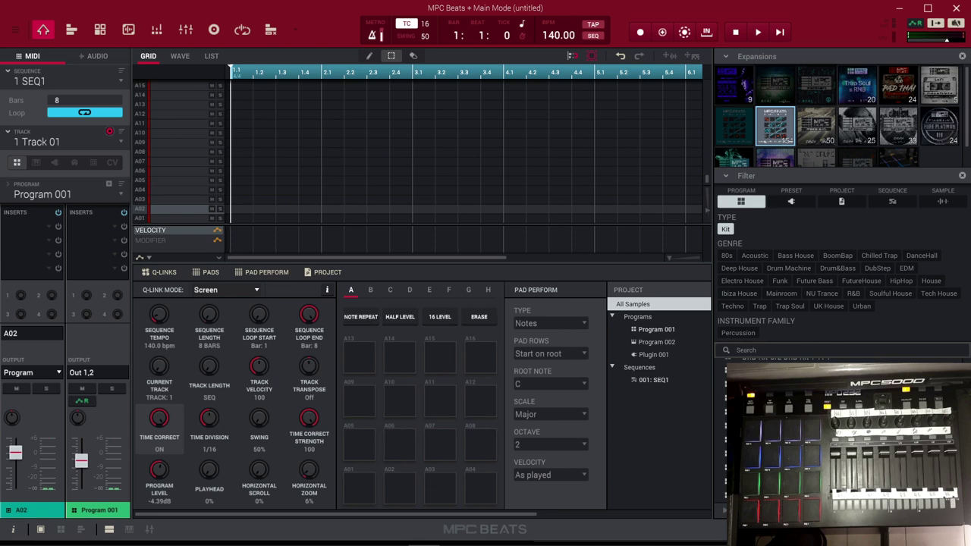
click(797, 440)
click(721, 454)
click(721, 468)
scroll(721, 436, down, 6)
scroll(841, 436, down, 4)
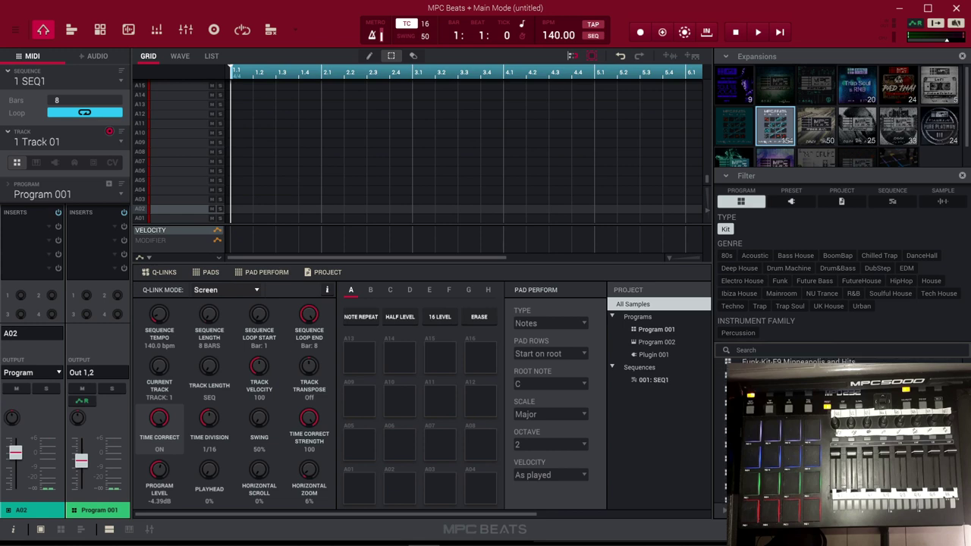
click(774, 431)
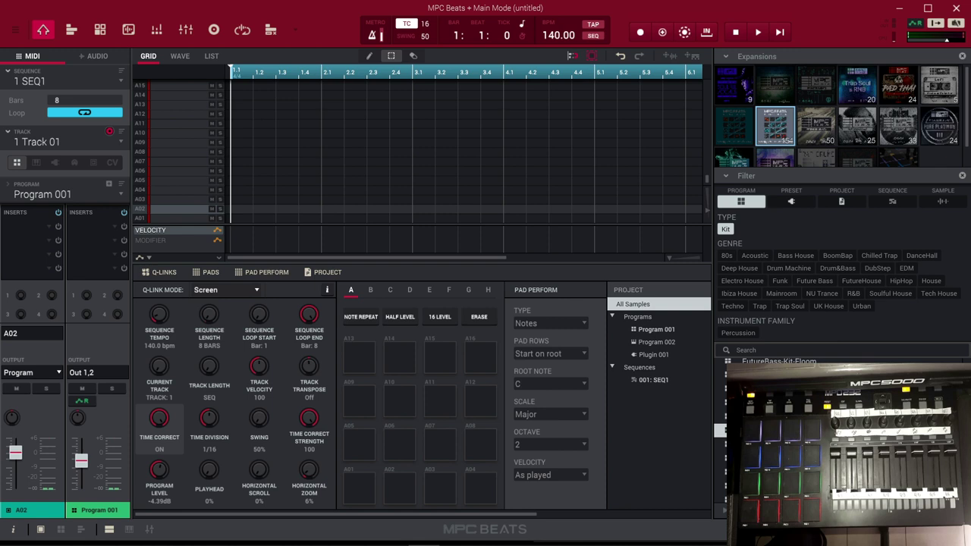
key(Down)
Set the project tempo to 90 BPM
double_click(551, 35)
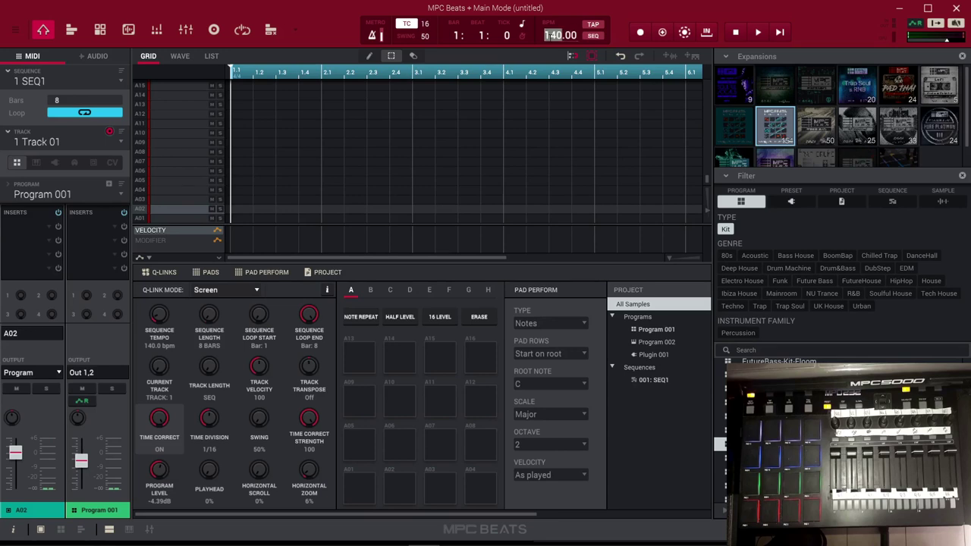
text(90)
key(Return)
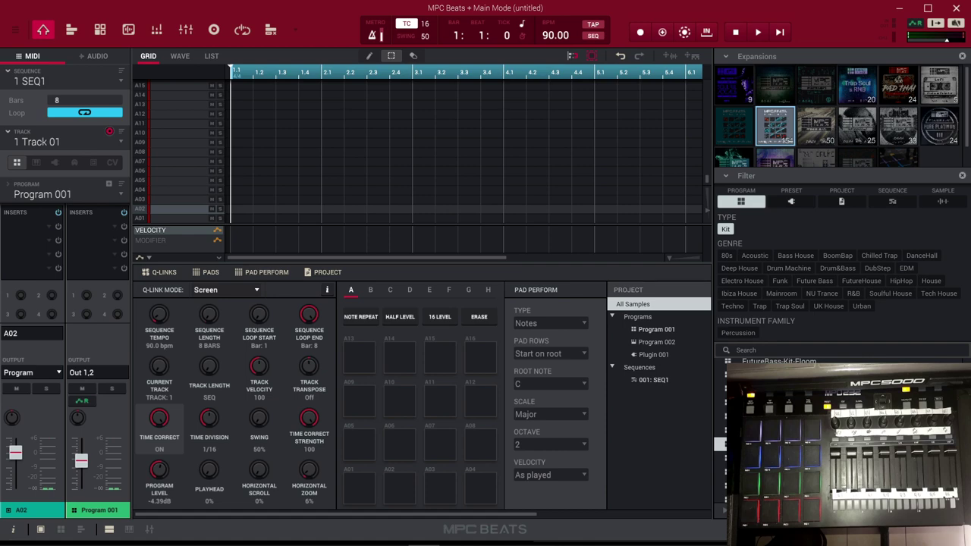
Load HipHop-Kit-Back 2 Tha West Kit into the project and assign it as Track 01's program
double_click(720, 444)
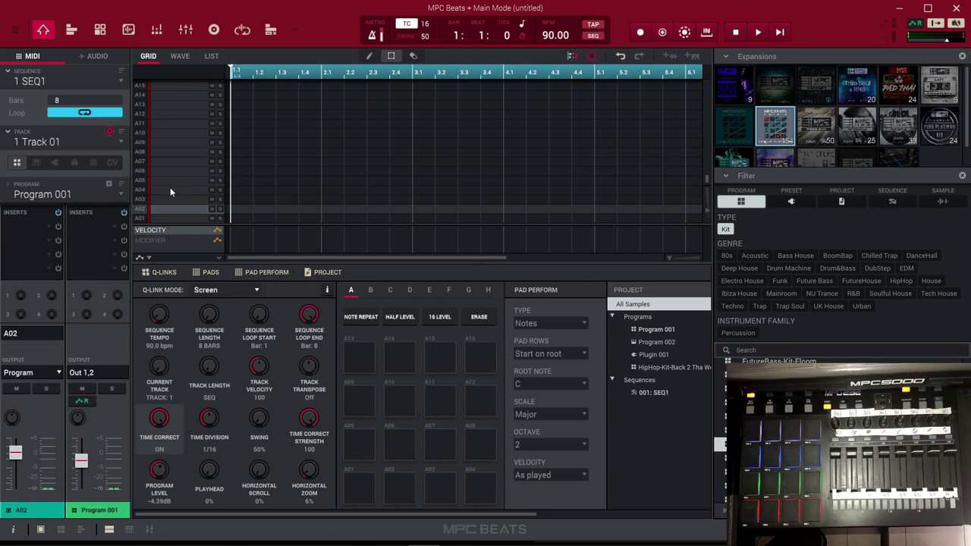
click(121, 194)
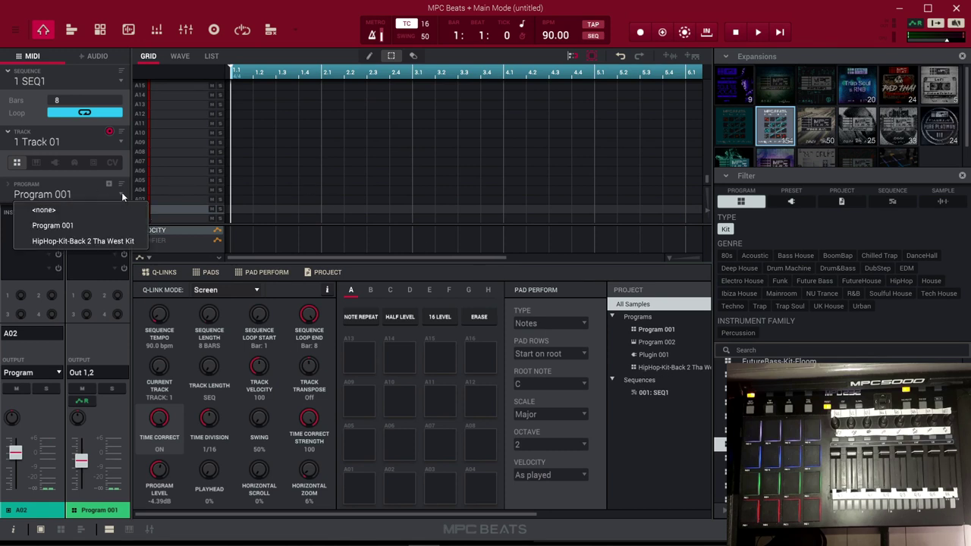
click(82, 181)
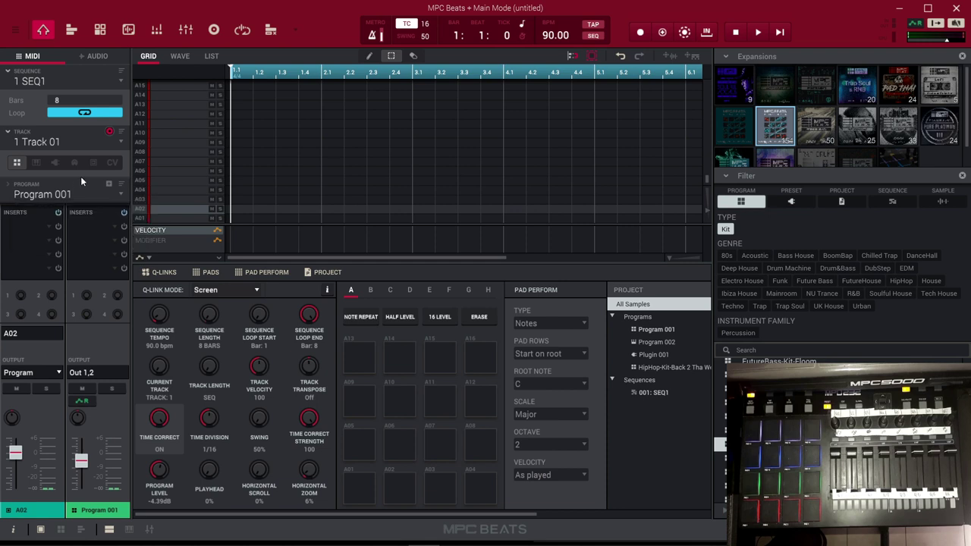
click(120, 193)
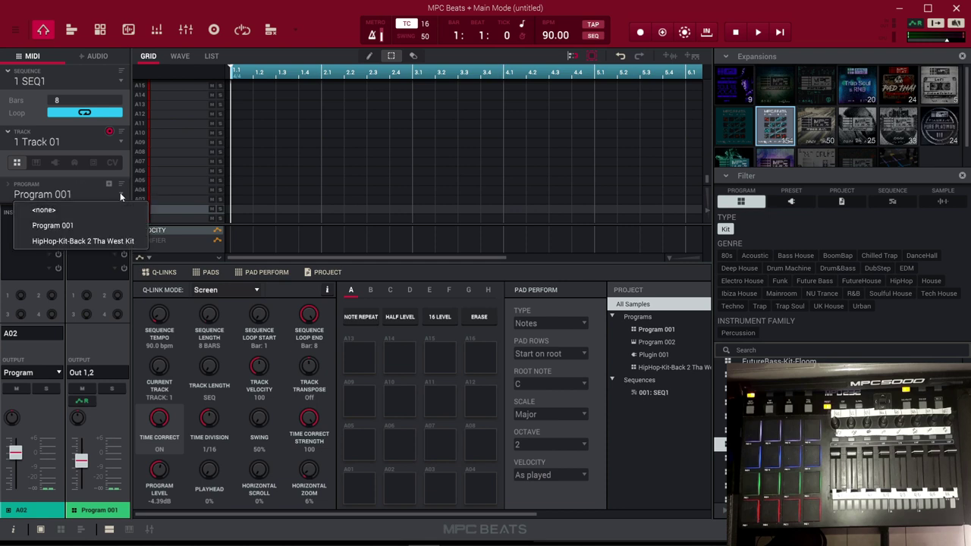
click(141, 243)
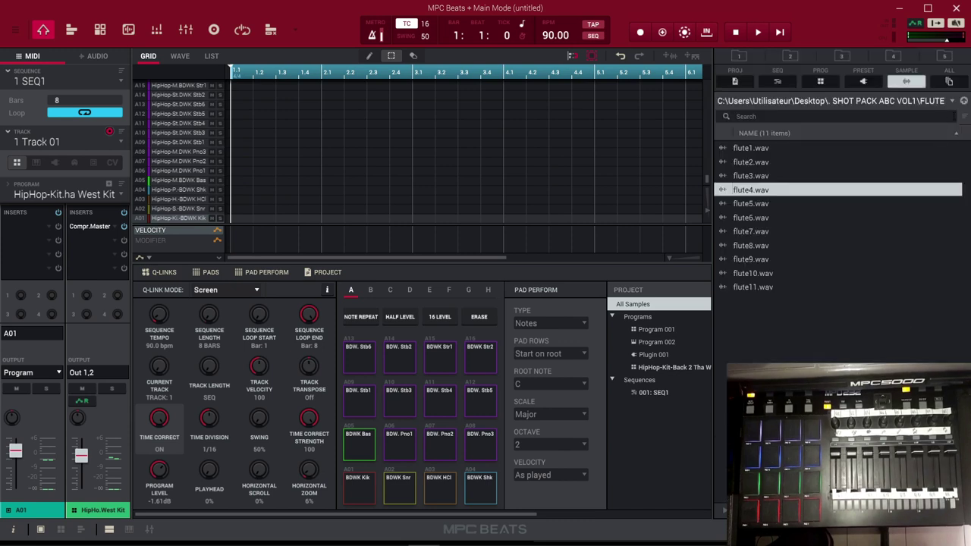
Browse the C: drive's root in the sample browser, and open the sample abc folder inside Documents
click(953, 103)
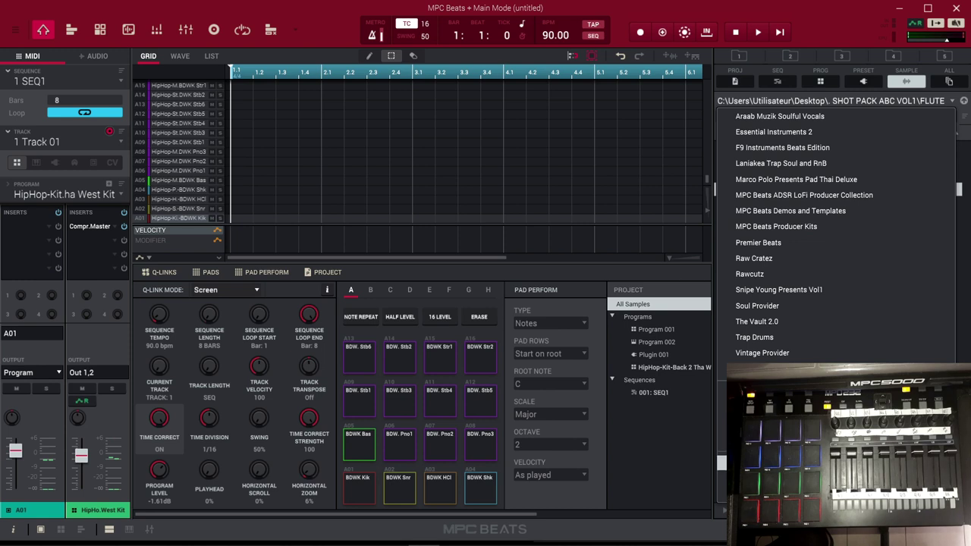
click(722, 463)
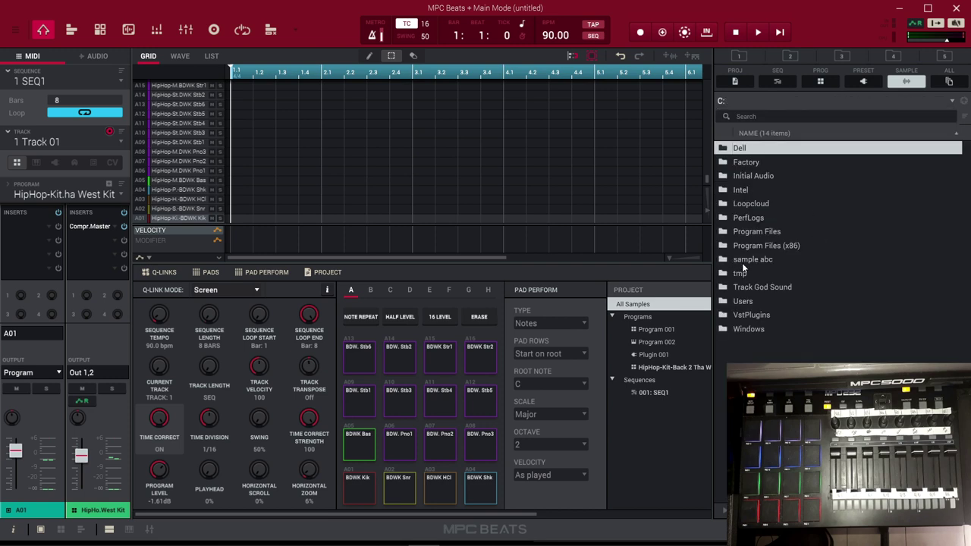
click(953, 104)
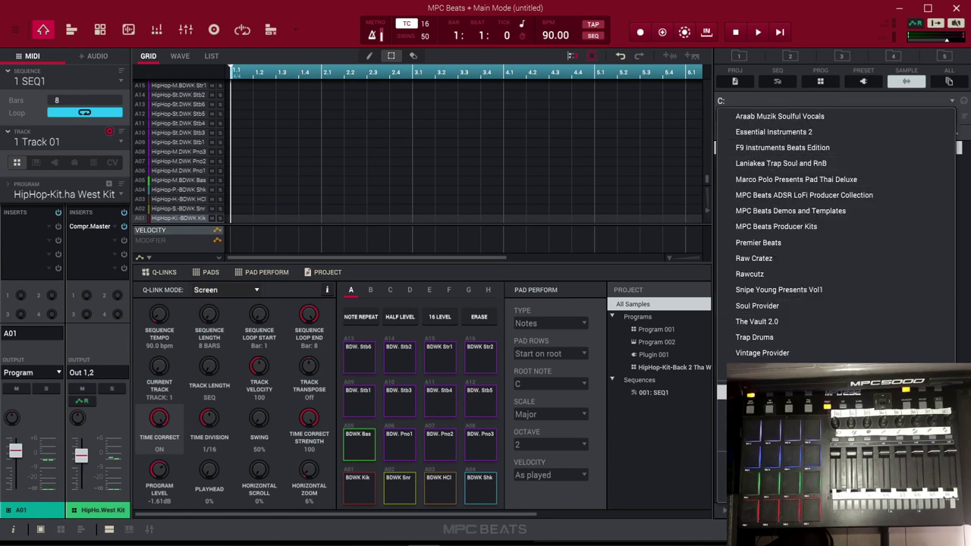
click(763, 423)
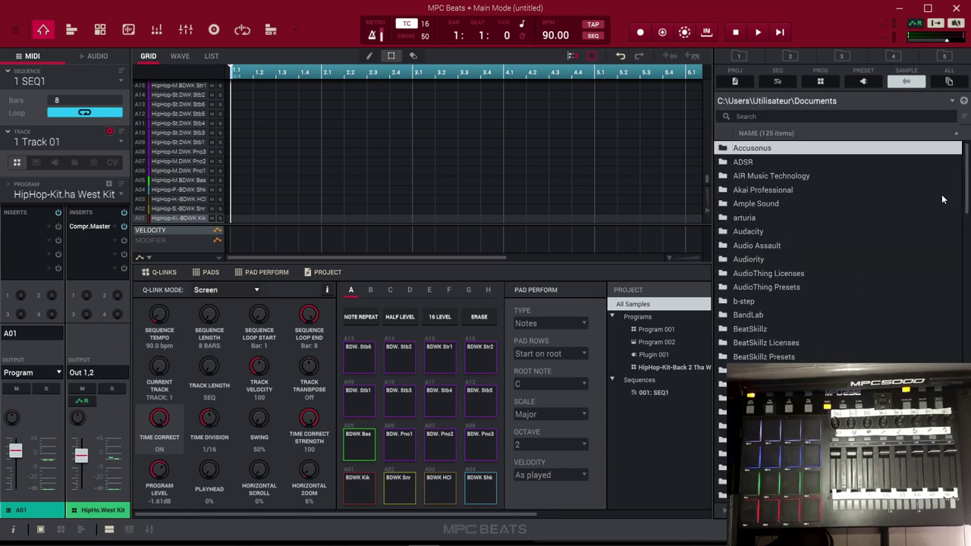
scroll(779, 349, down, 20)
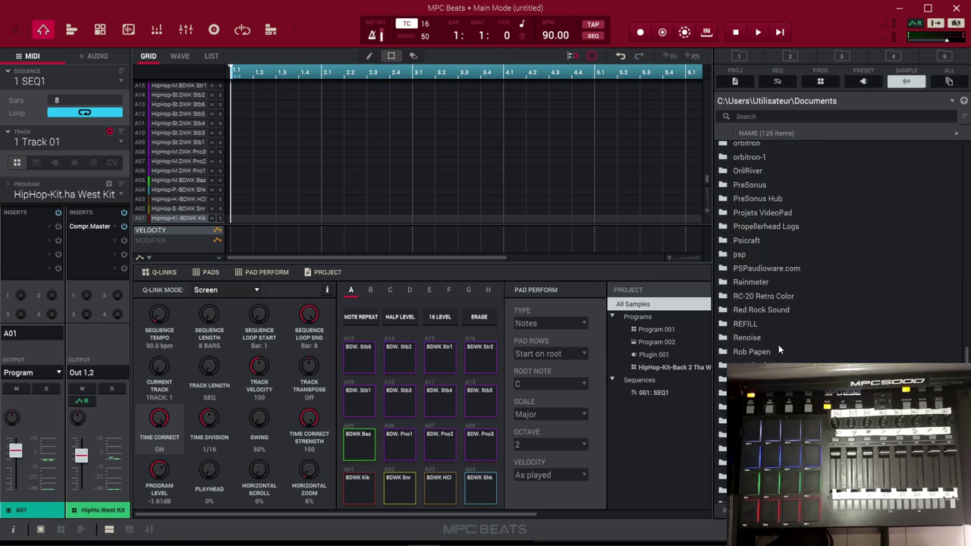
double_click(763, 365)
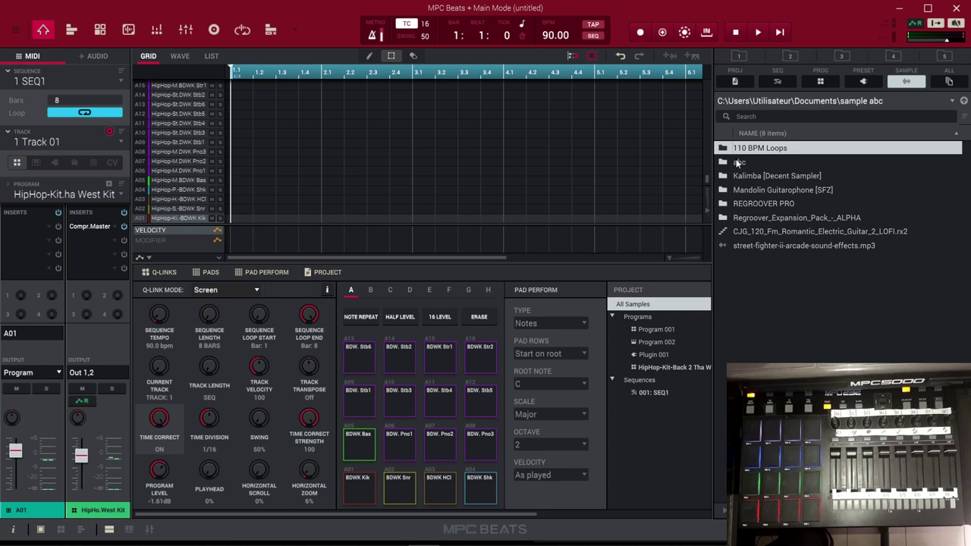
Open the LOOPMASTER folder inside abc and look through its sample pack folders
double_click(738, 163)
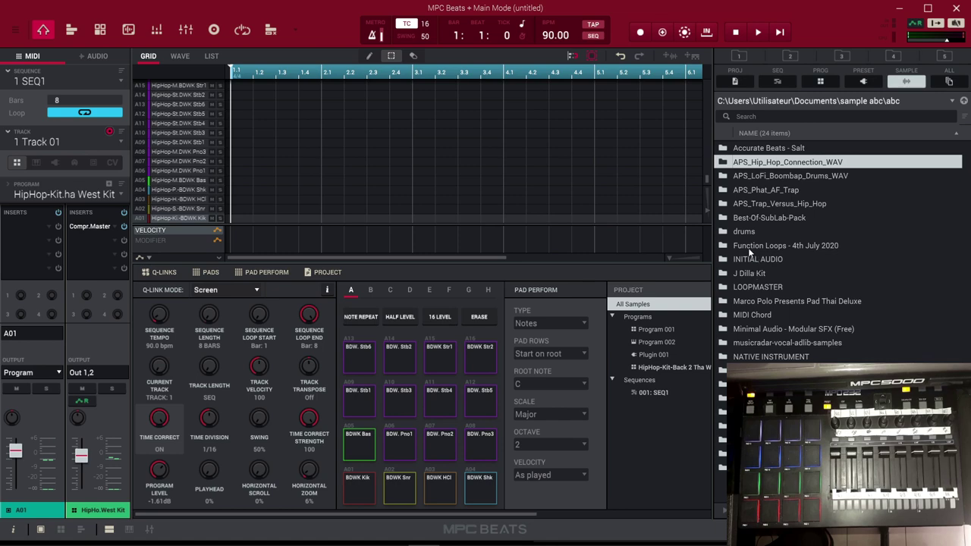
click(747, 289)
double_click(748, 289)
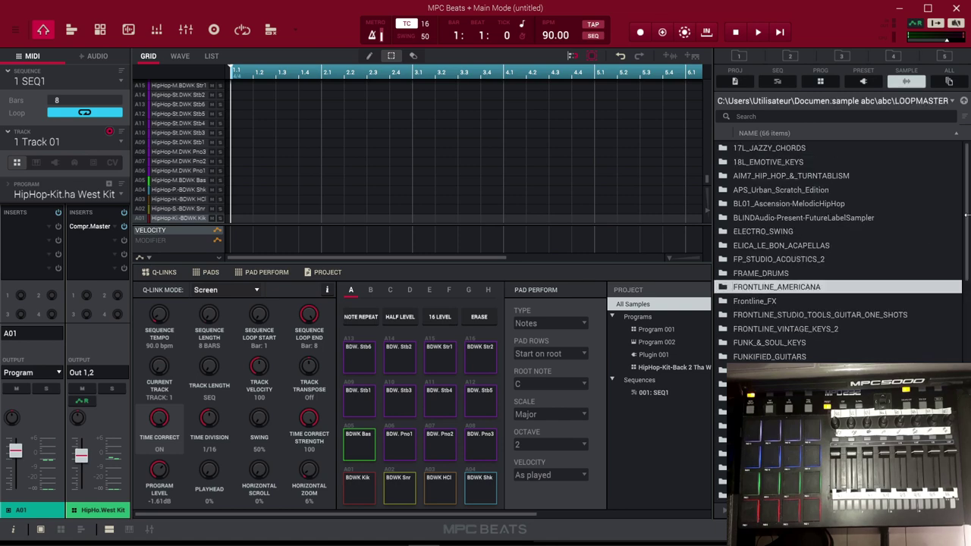
scroll(965, 195, down, 10)
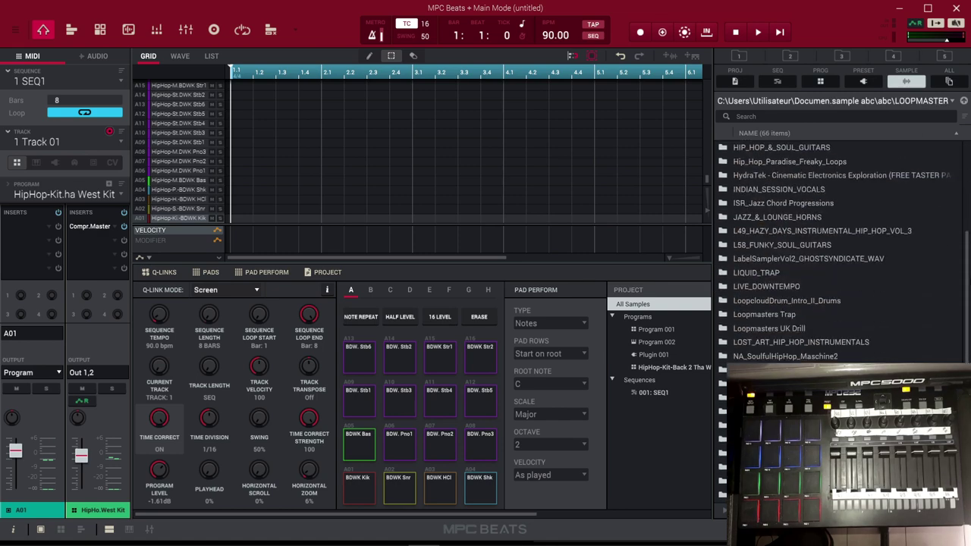
scroll(842, 250, down, 1)
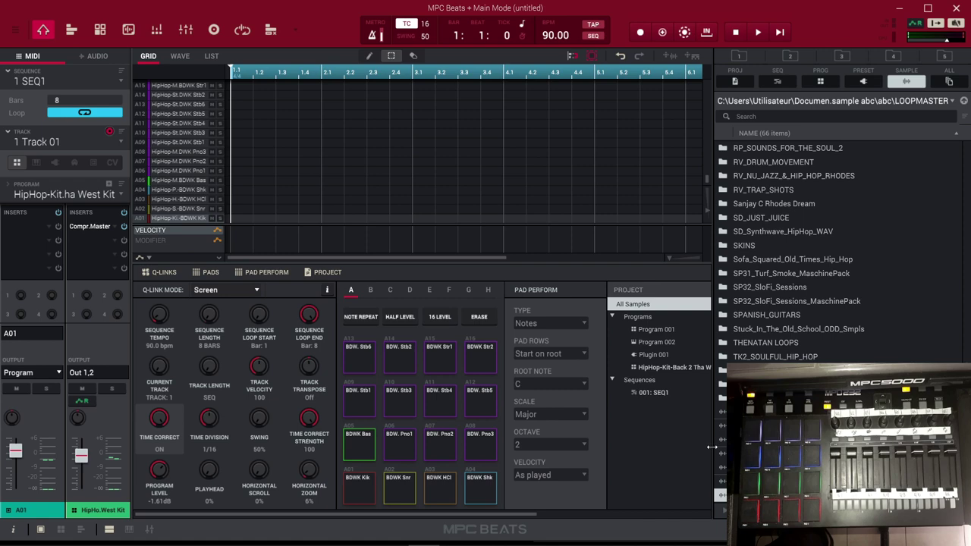
Narrow the content browser and hide it to give the grid the full width
drag(717, 446, 782, 446)
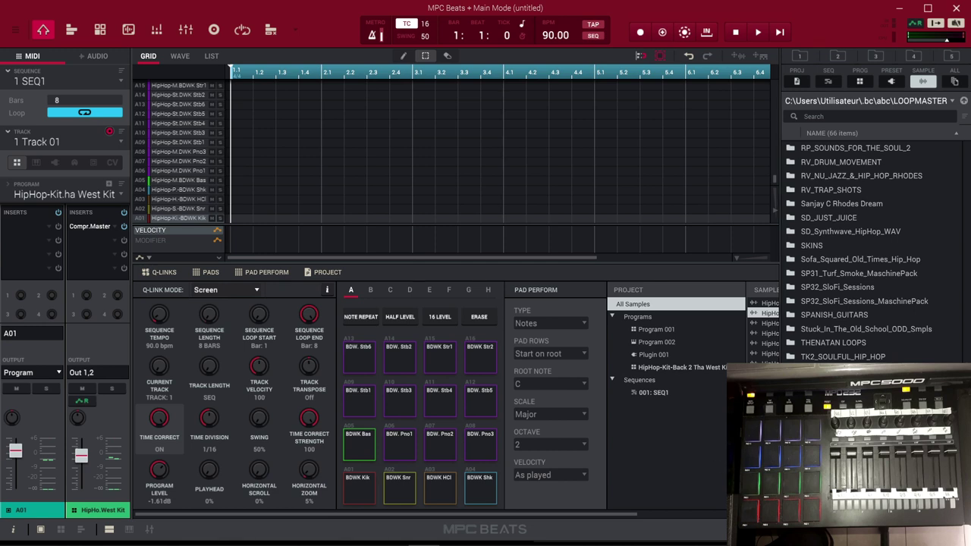
key(ctrl+b)
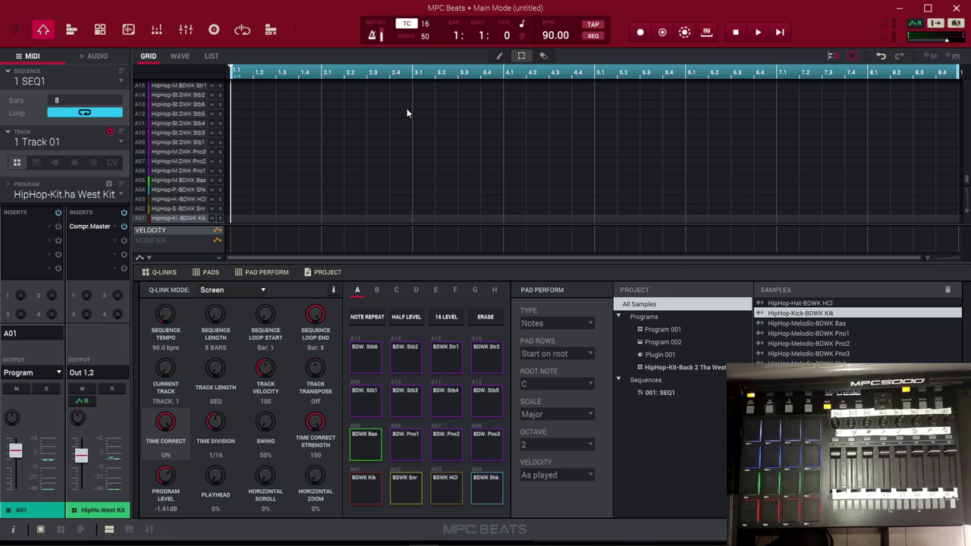
Show the list of sequences and the list of available view modes
click(120, 82)
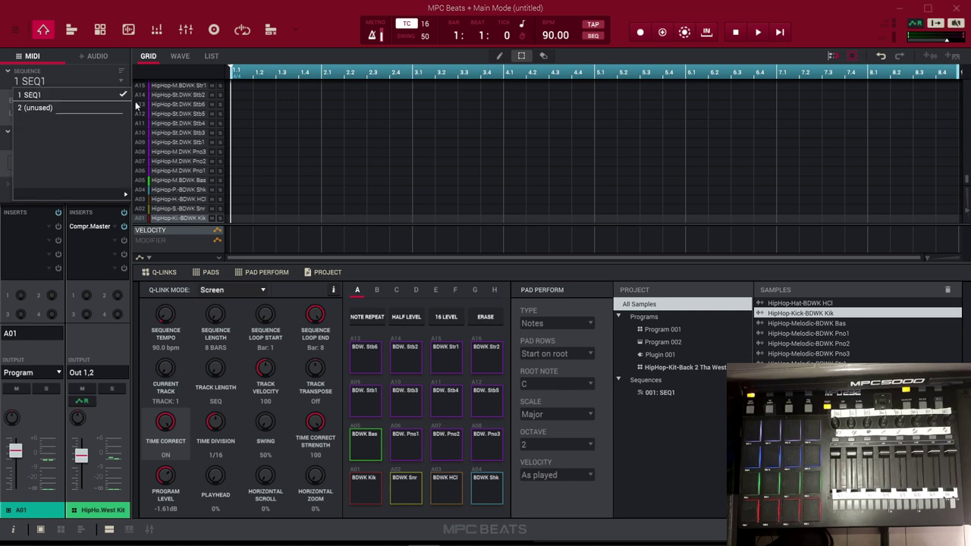
click(295, 31)
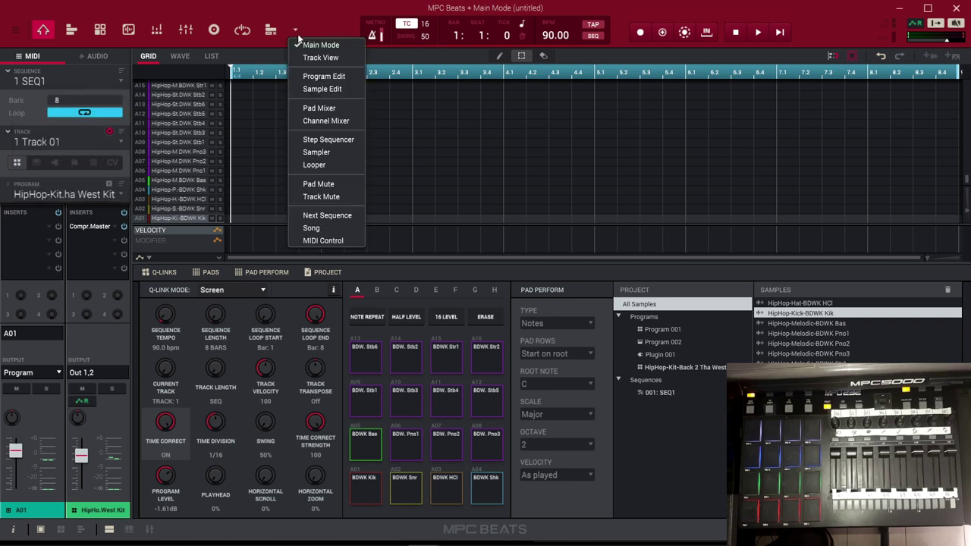